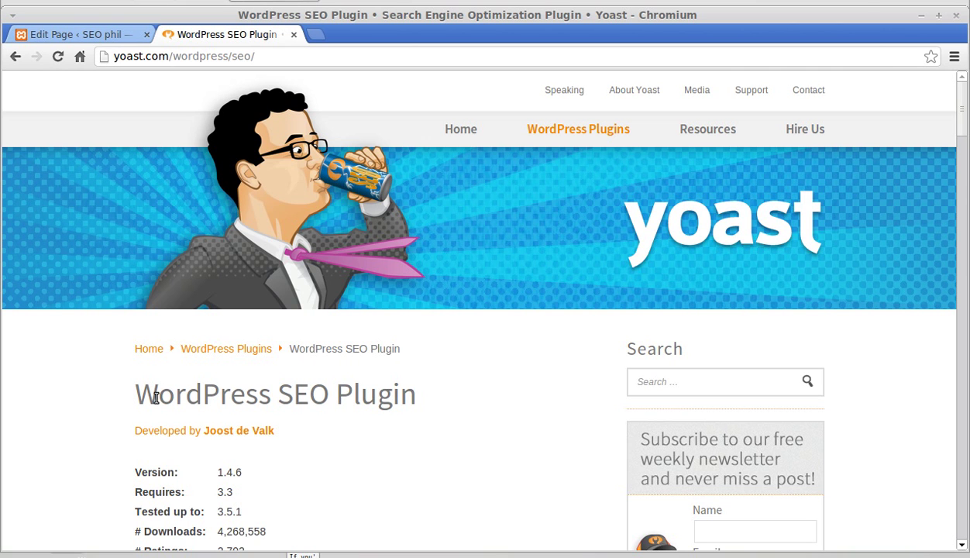
Switch from the Yoast plugin page to the page editor and check the screen options for the WordPress SEO by Yoast box
scroll(155, 397, down, 1)
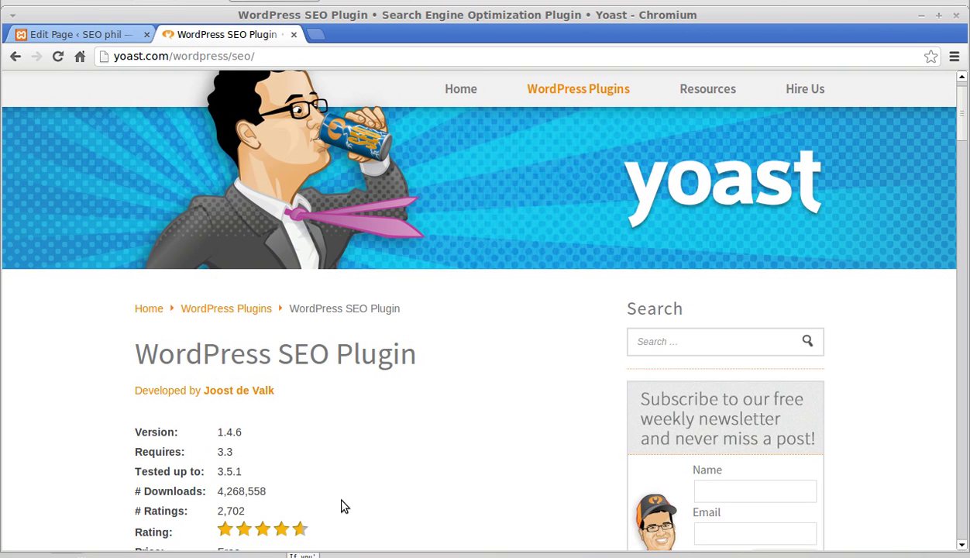
click(87, 38)
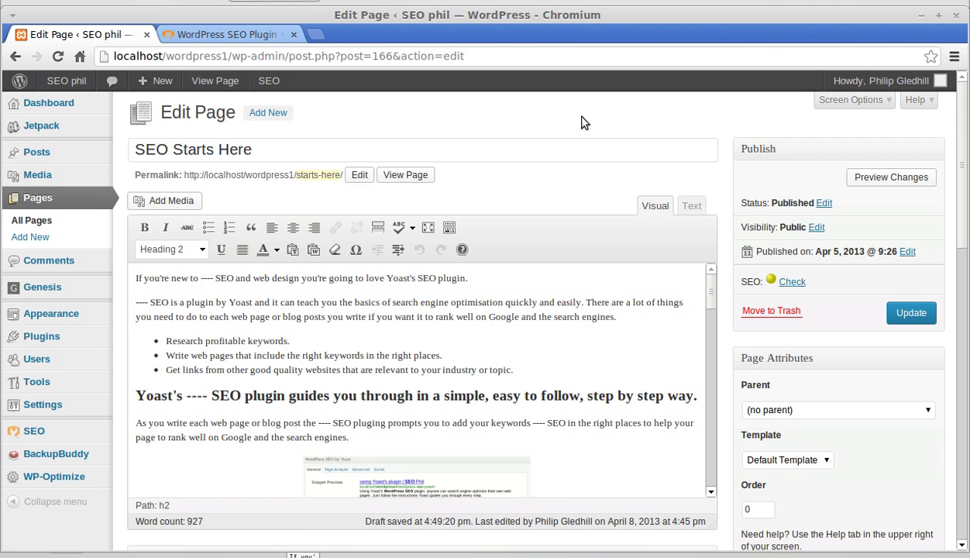
click(842, 100)
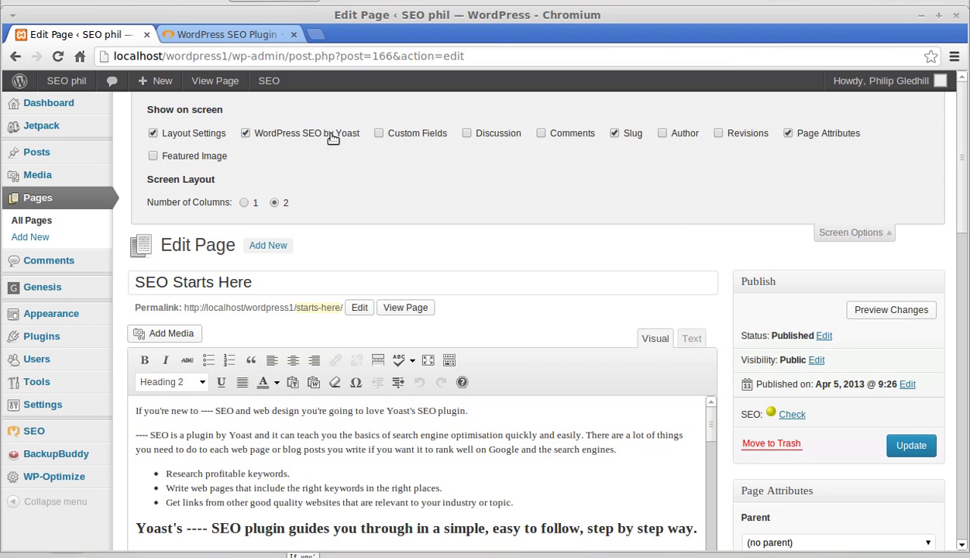
click(838, 237)
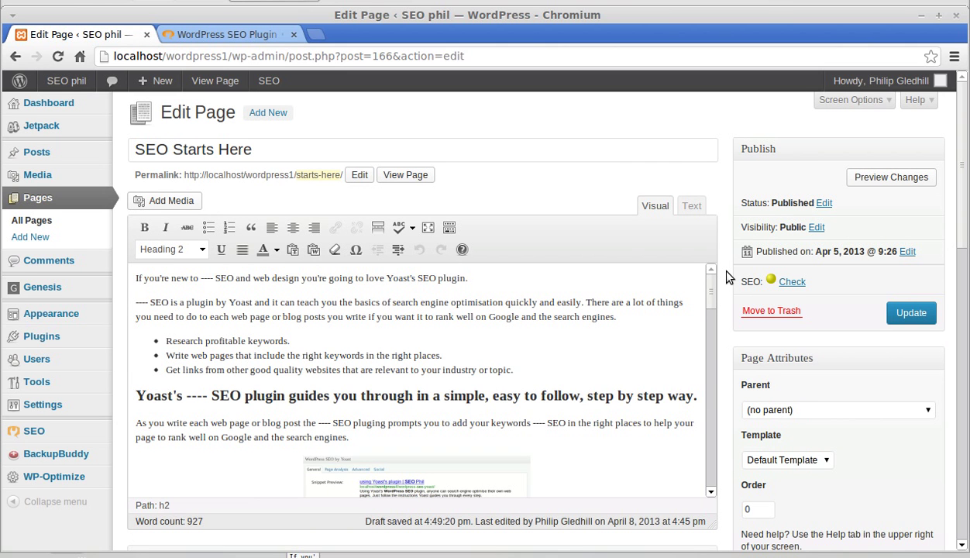
Examine the page's general WordPress SEO by Yoast settings and compare them with the example image 1.png
scroll(728, 276, down, 5)
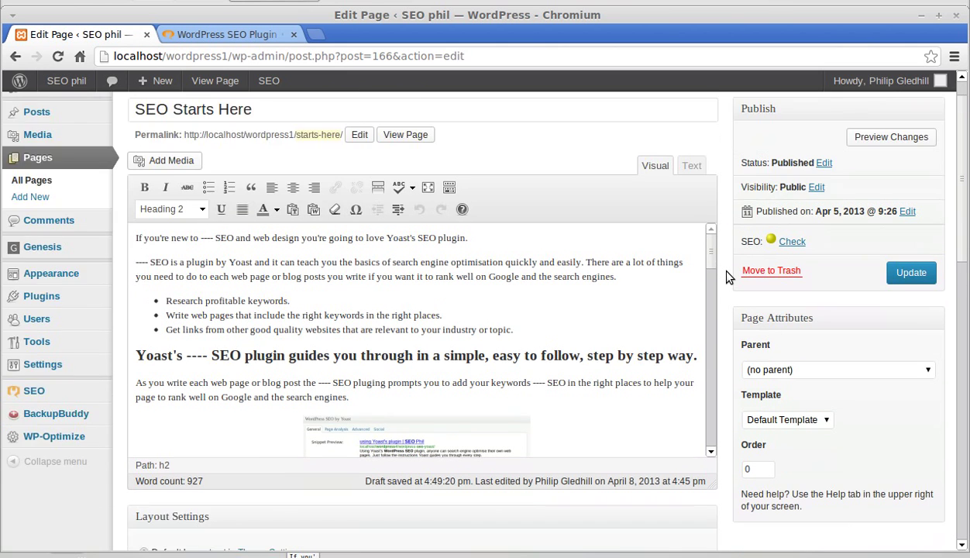
scroll(728, 276, down, 3)
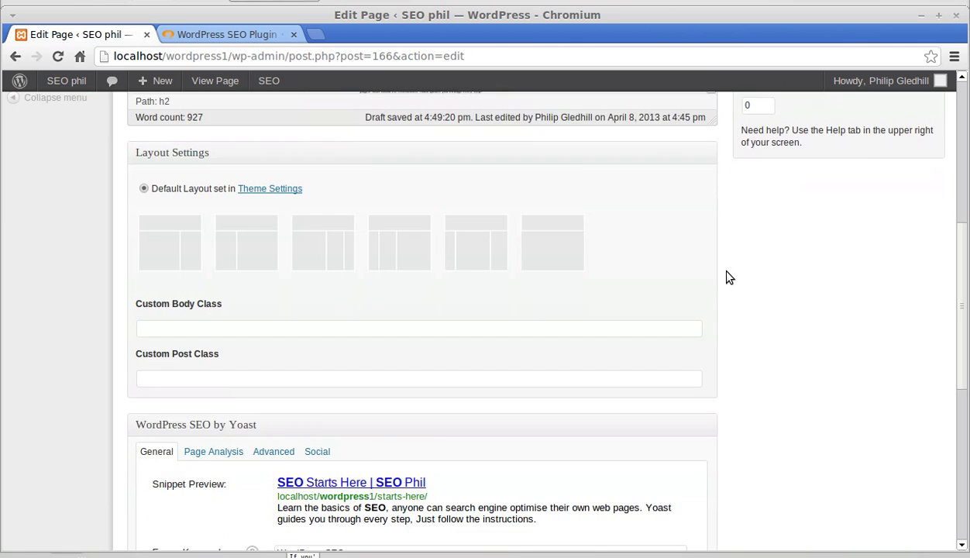
scroll(728, 276, down, 4)
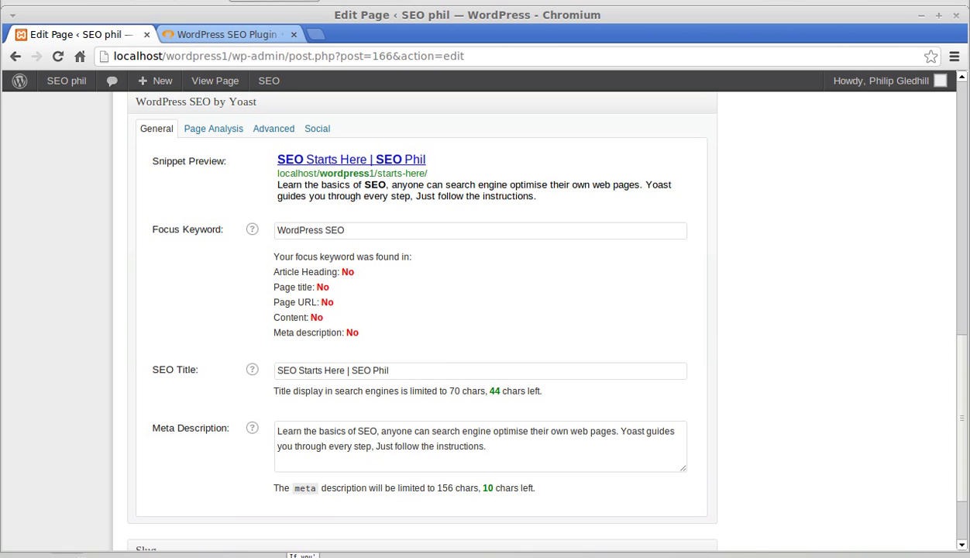
key(alt+Tab)
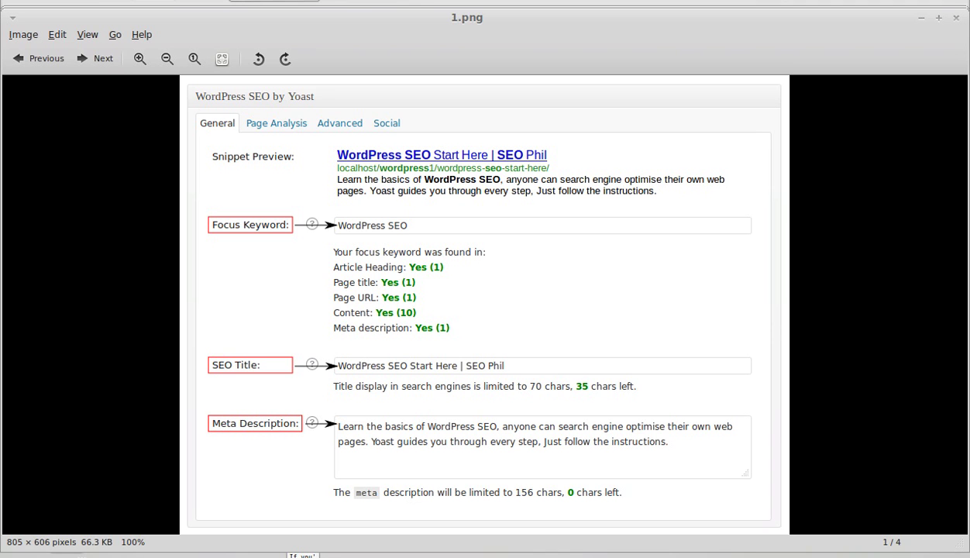
key(alt+Tab)
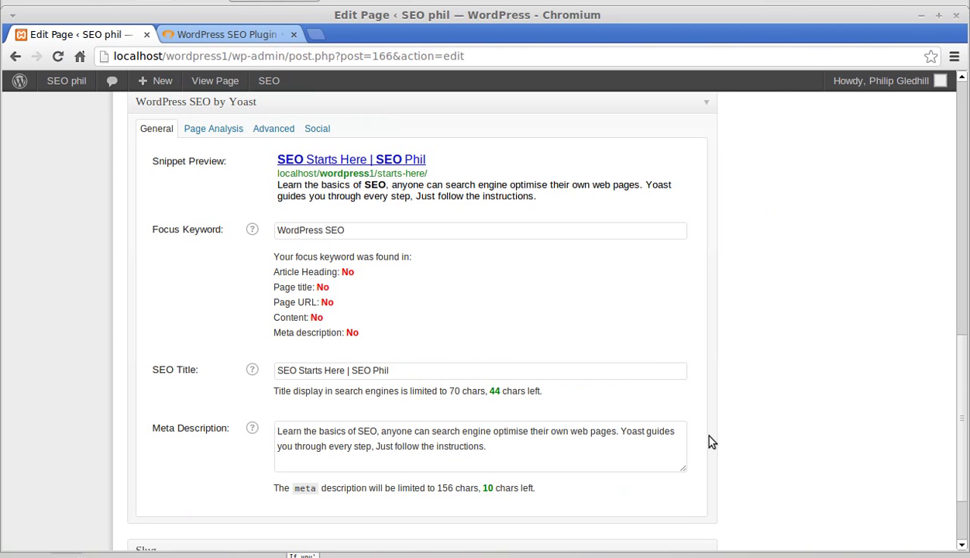
scroll(655, 361, up, 10)
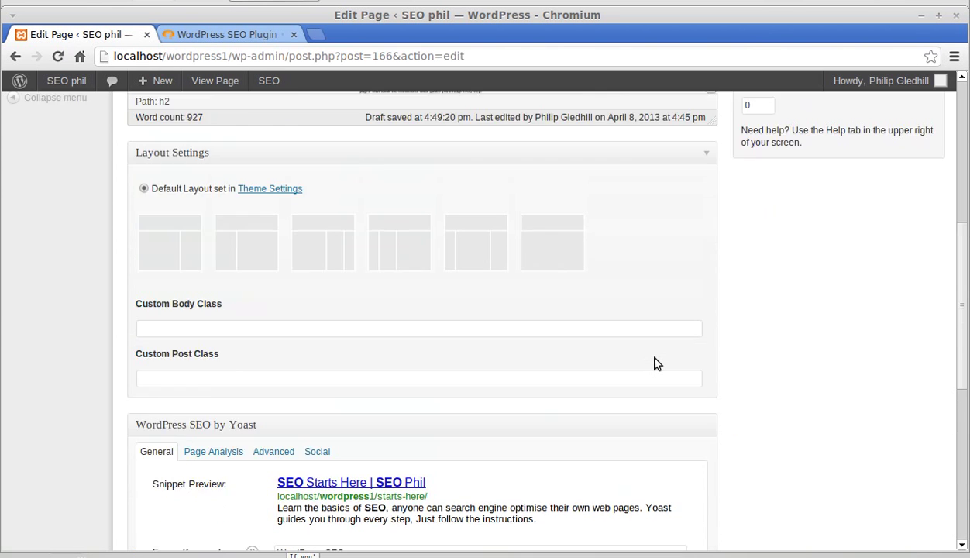
scroll(655, 358, down, 10)
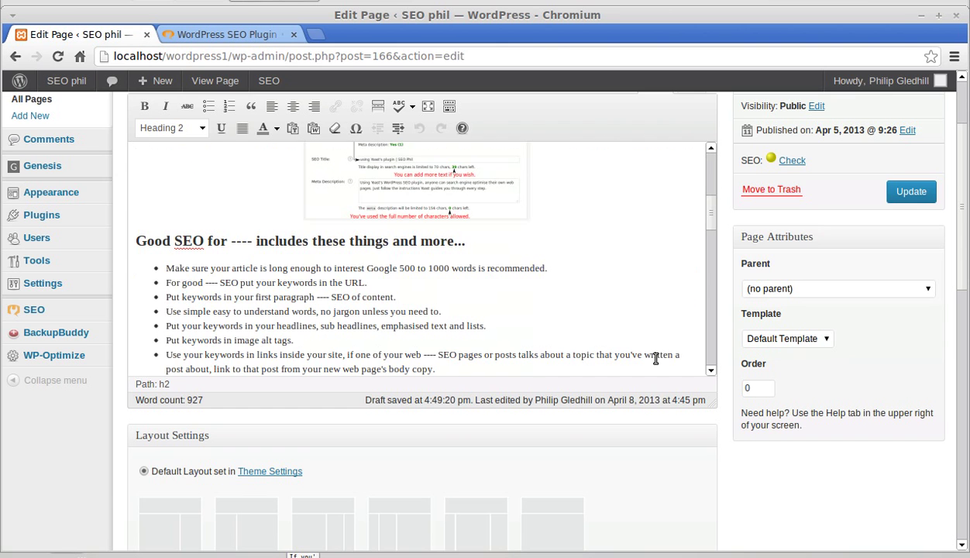
scroll(738, 440, down, 2)
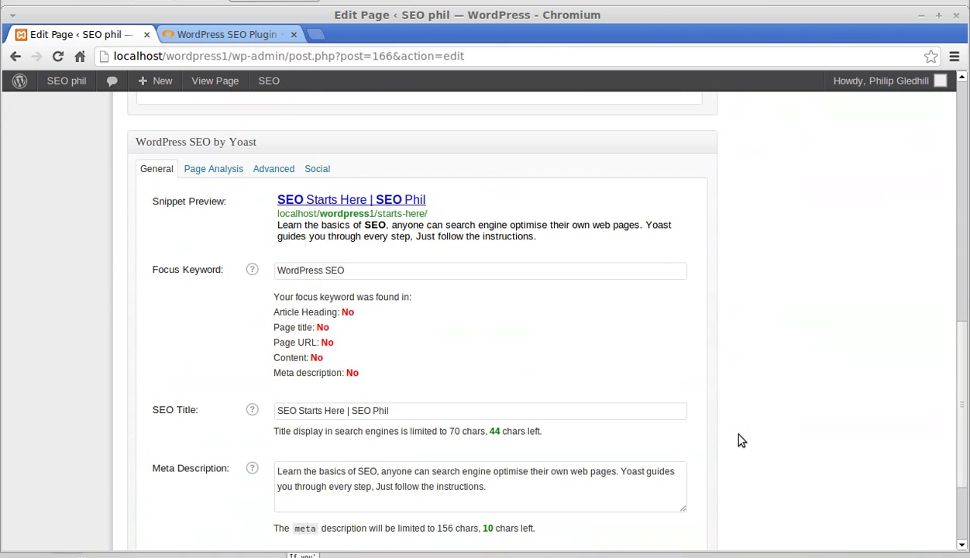
scroll(738, 440, down, 1)
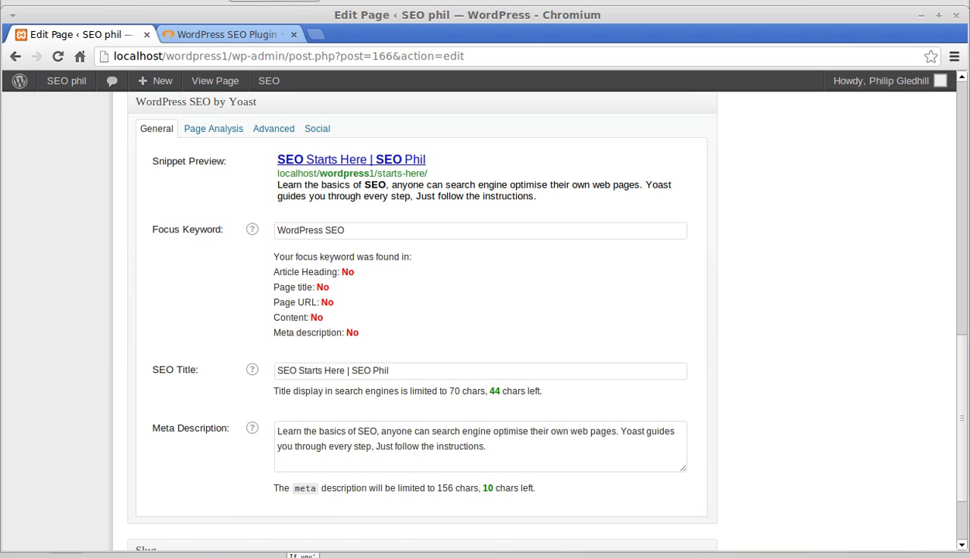
Copy the article heading "WordPress SEO Starts Here" from the "Paste for Yoast video" notes in Pluma and return to Chromium
key(alt+Tab)
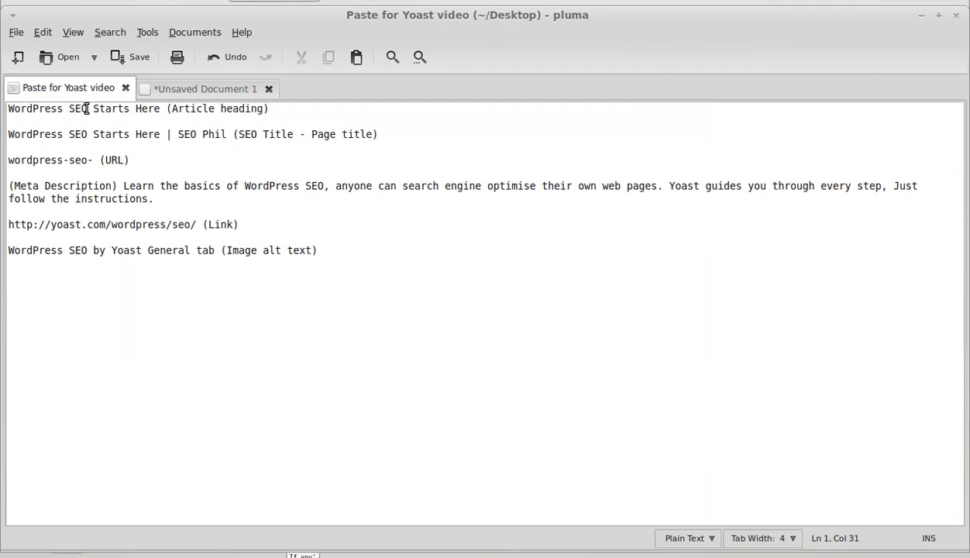
click(158, 109)
drag(159, 109, 6, 108)
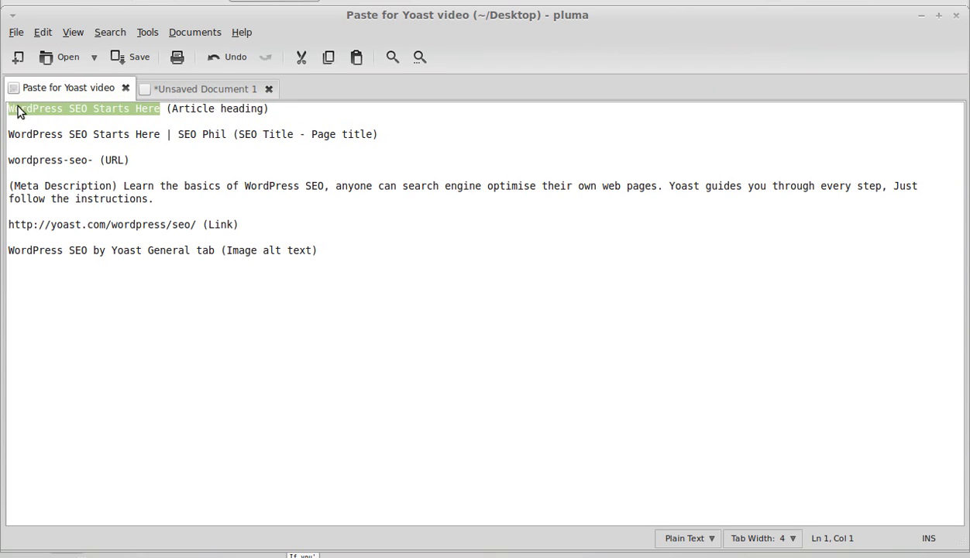
right_click(18, 108)
click(39, 166)
key(alt+Tab)
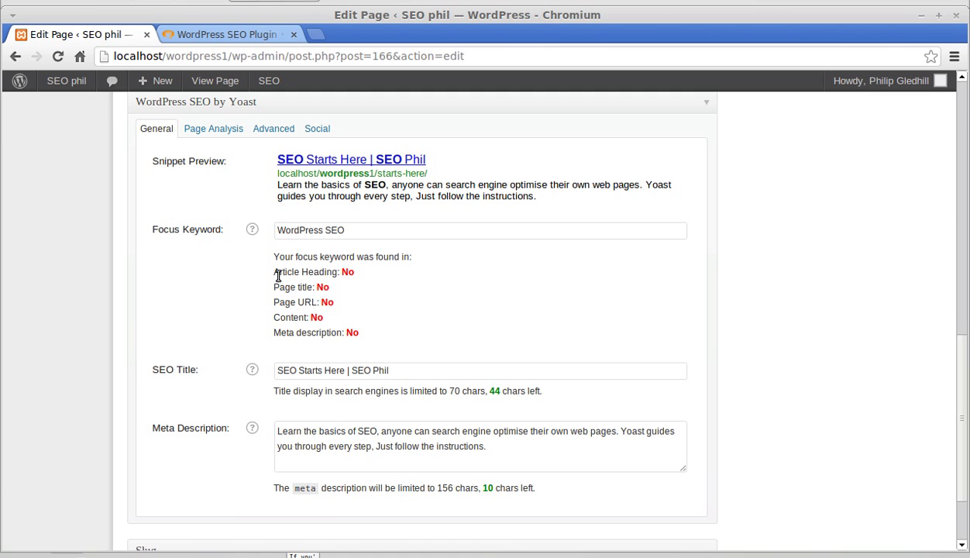
Replace the page's heading with the copied text "WordPress SEO Starts Here" and update the page
drag(198, 369, 154, 363)
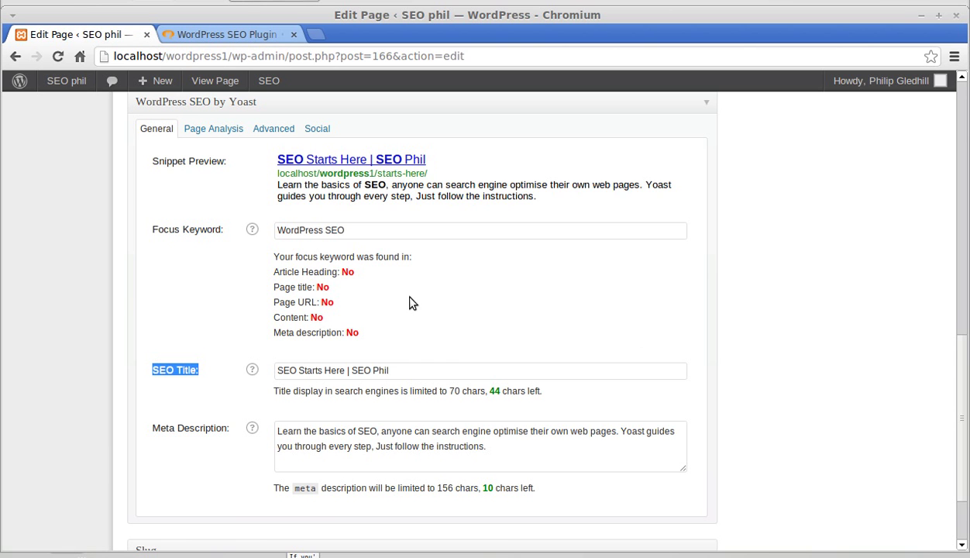
scroll(751, 332, up, 15)
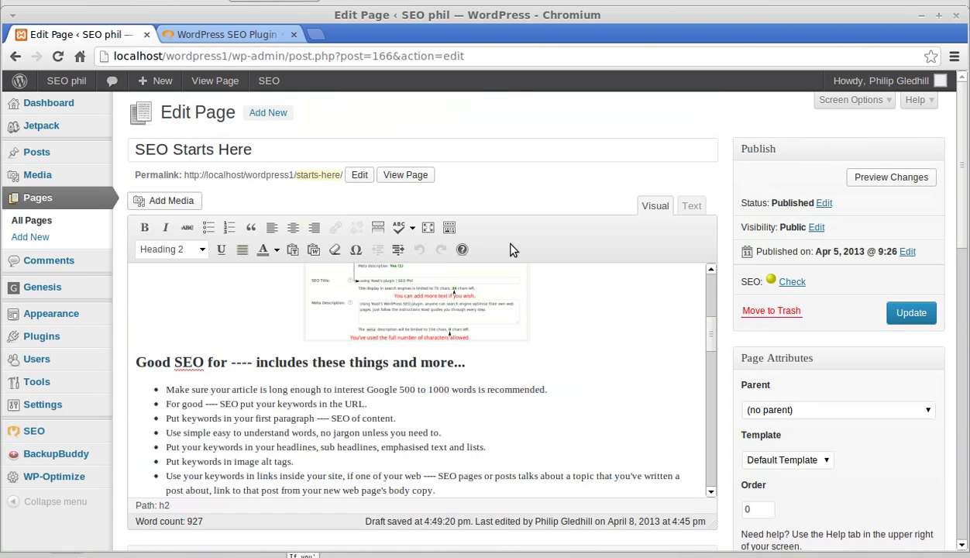
click(312, 148)
drag(312, 149, 132, 150)
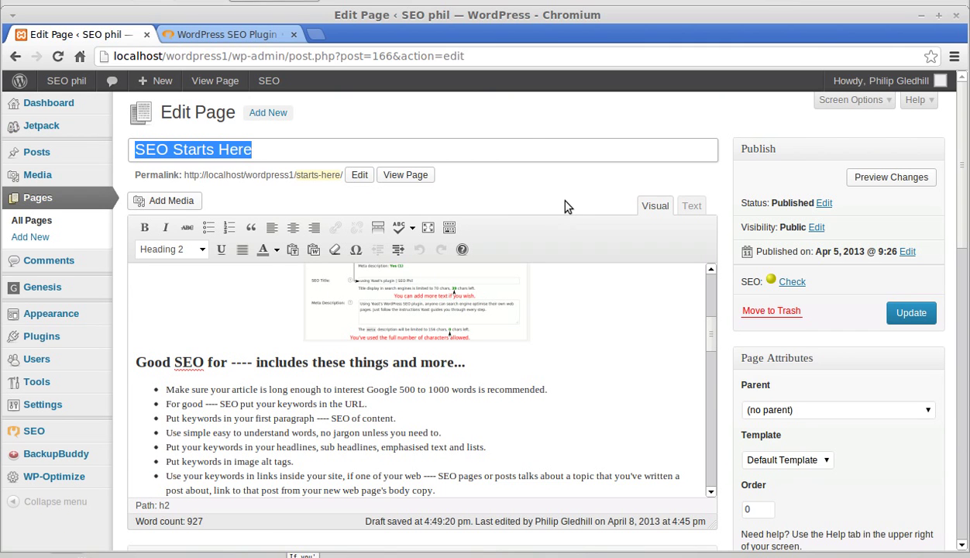
key(ctrl+v)
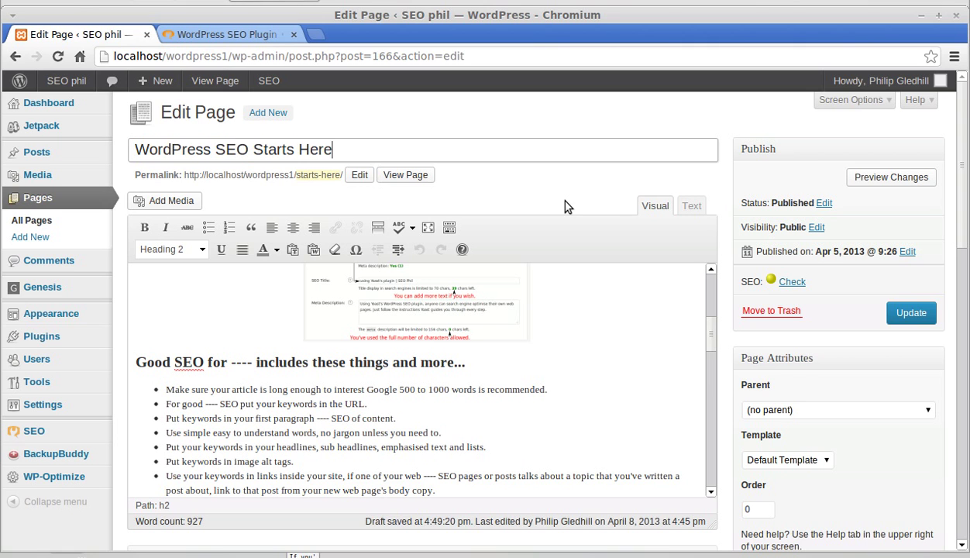
drag(250, 151, 130, 151)
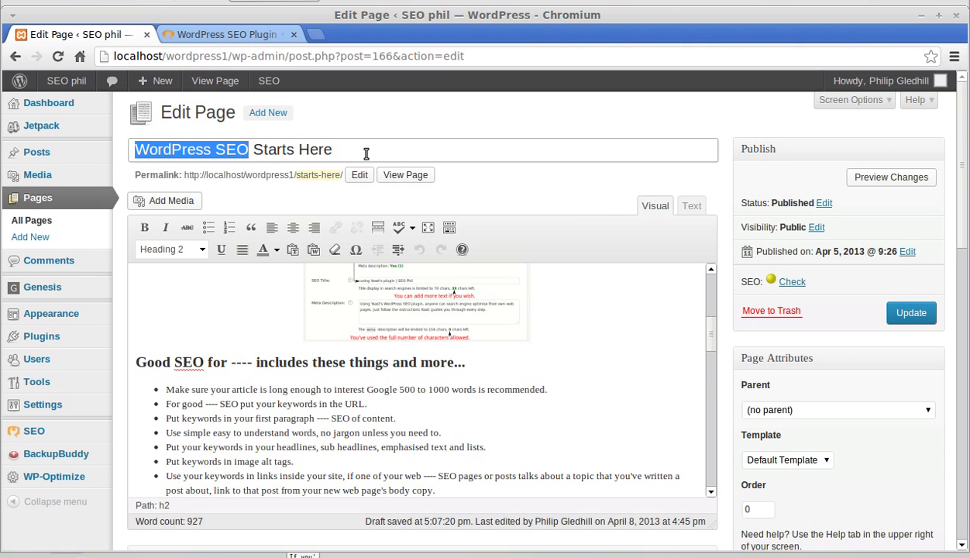
click(727, 250)
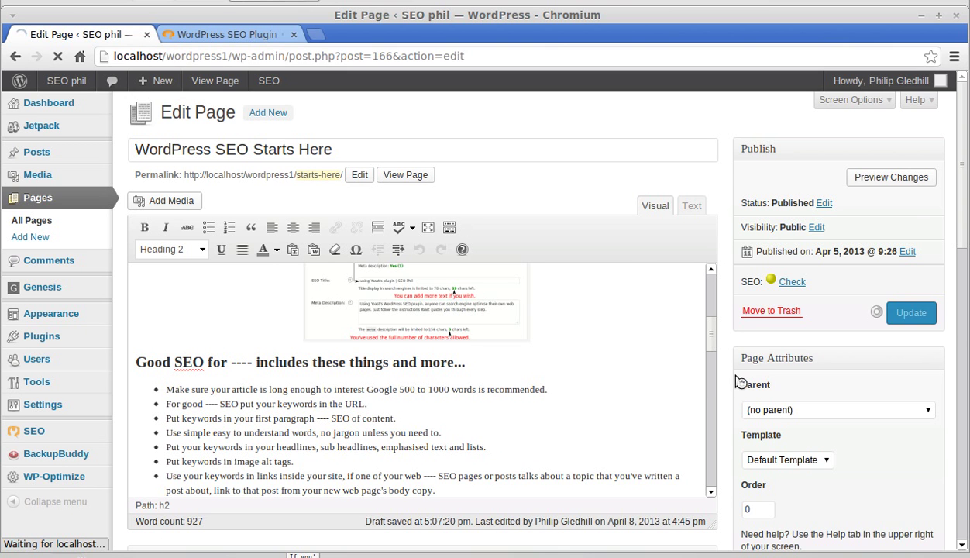
Set the page's SEO title to "WordPress SEO Starts Here | SEO Phil" and check it against the focus keyword
scroll(728, 382, down, 5)
scroll(728, 382, down, 10)
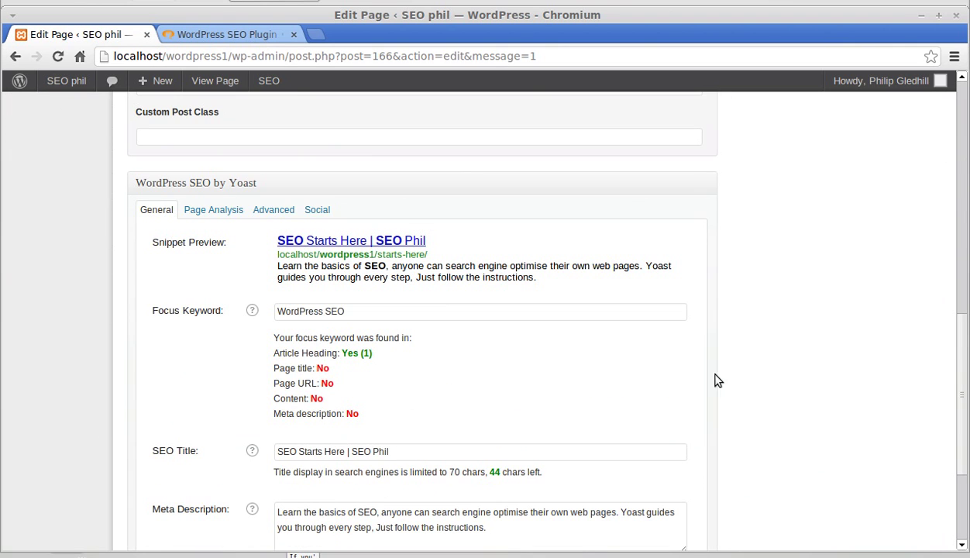
drag(273, 352, 341, 353)
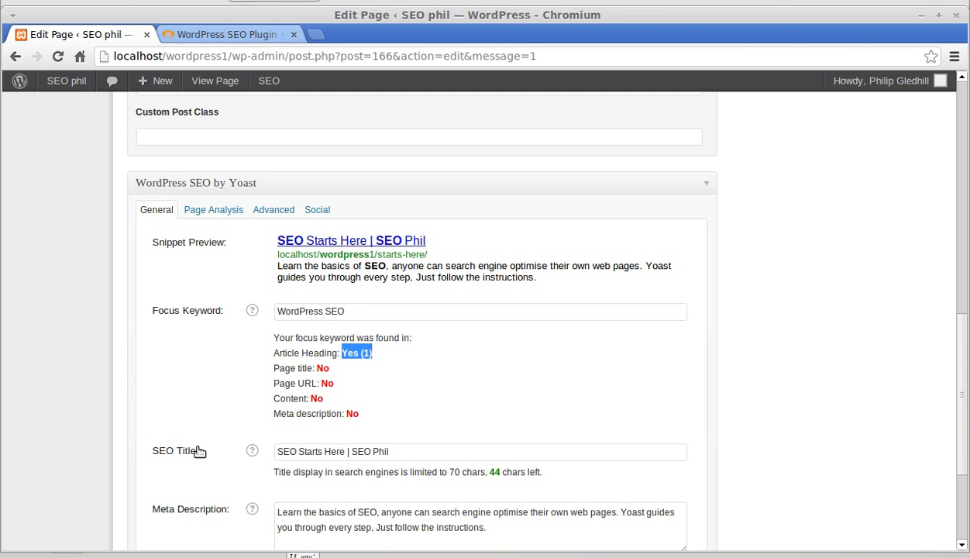
click(276, 451)
text(Wordp)
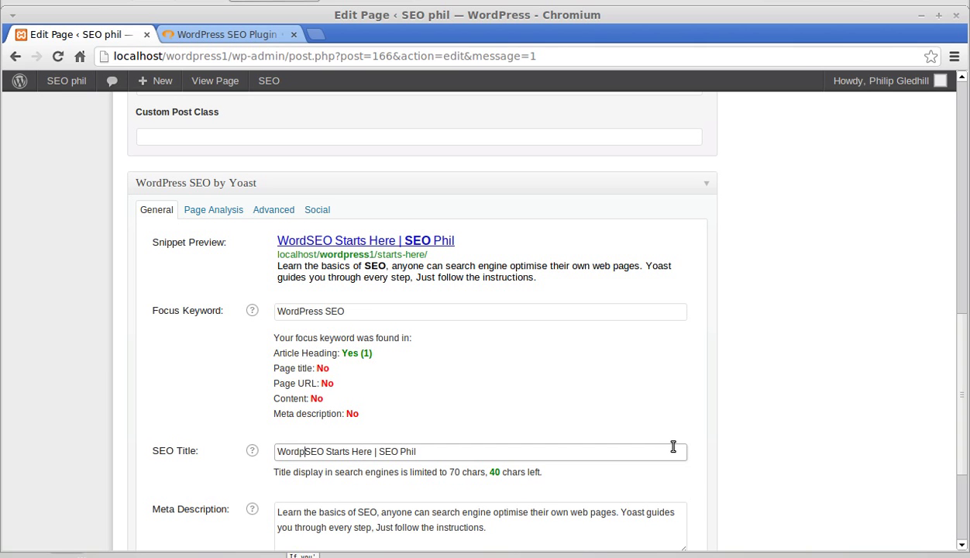
key(BackSpace)
text(Press)
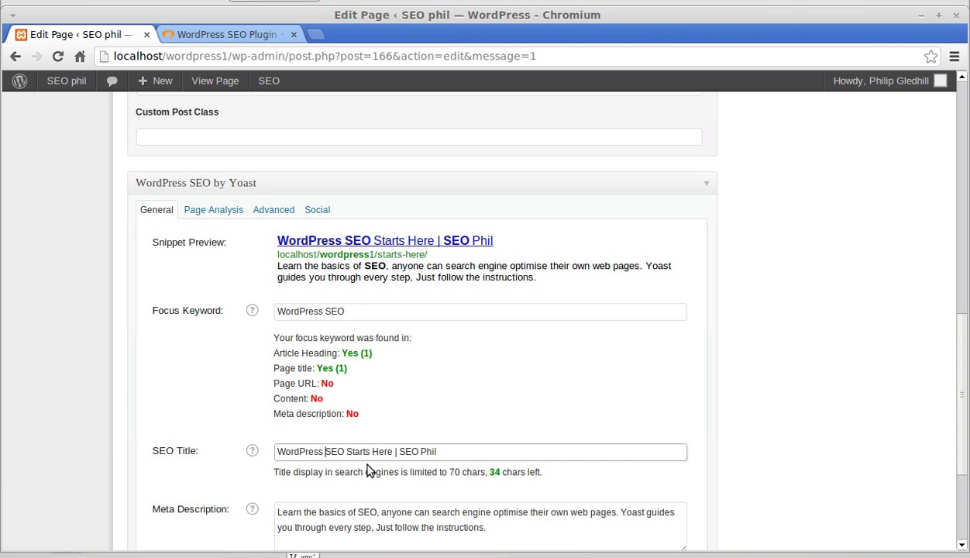
drag(343, 312, 275, 308)
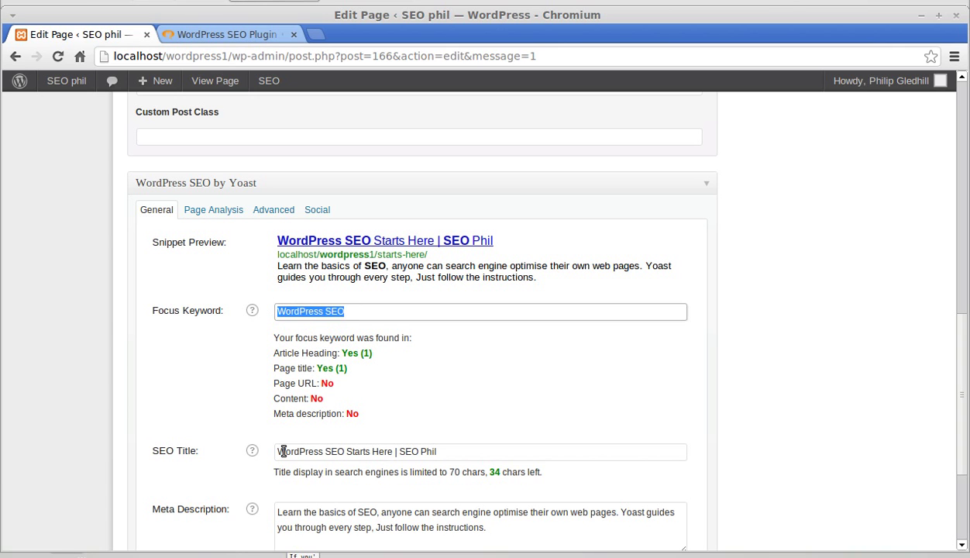
drag(343, 452, 277, 451)
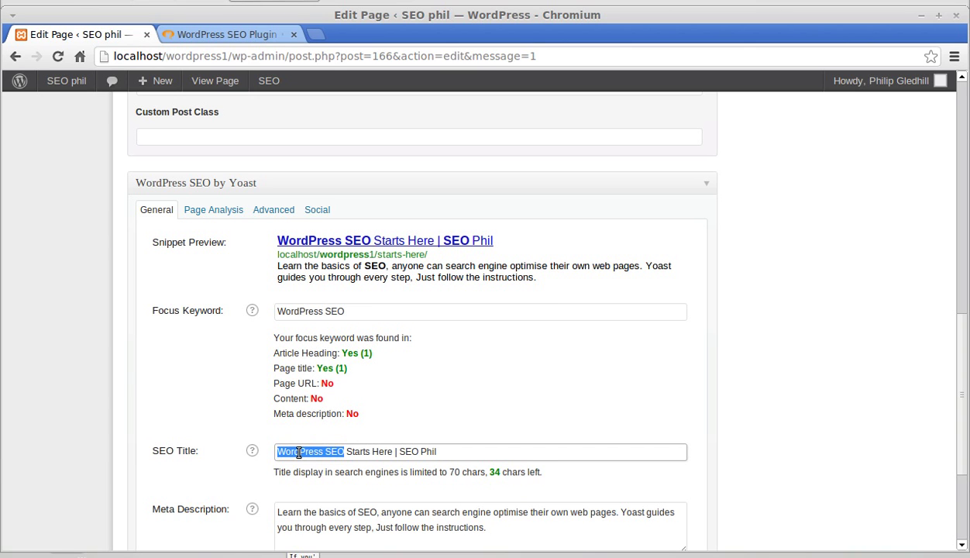
drag(265, 370, 326, 372)
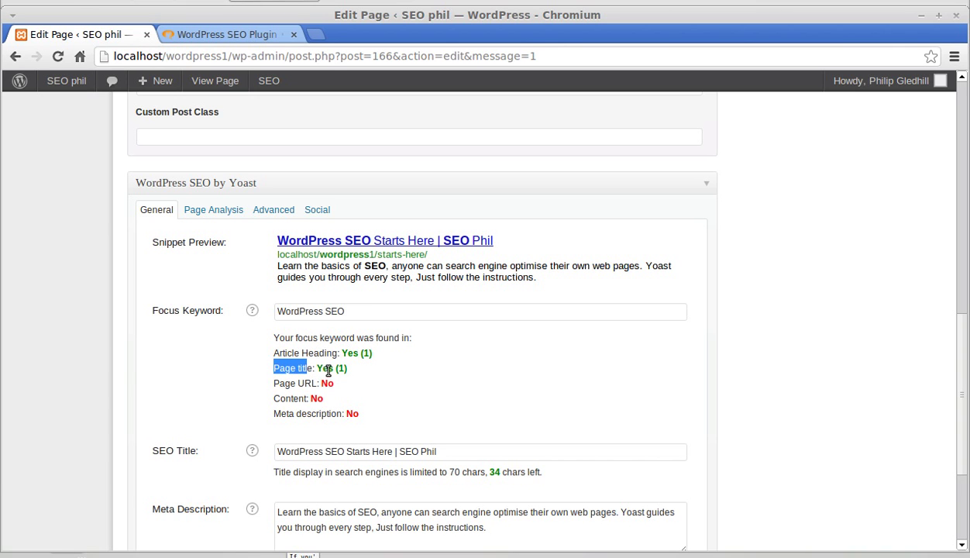
drag(344, 450, 271, 449)
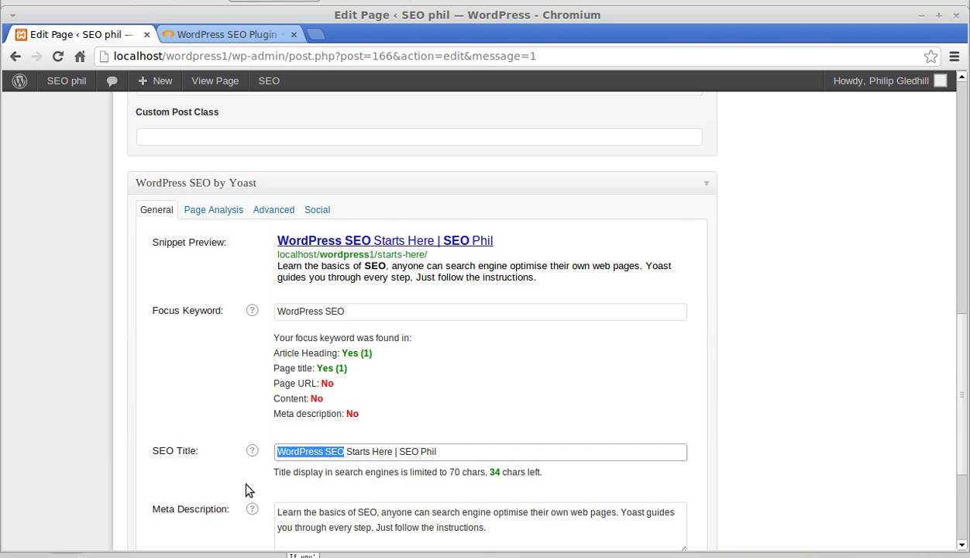
Insert "WordPress" before "SEO" in the meta description and check its focus keyword result
scroll(247, 487, down, 2)
click(358, 432)
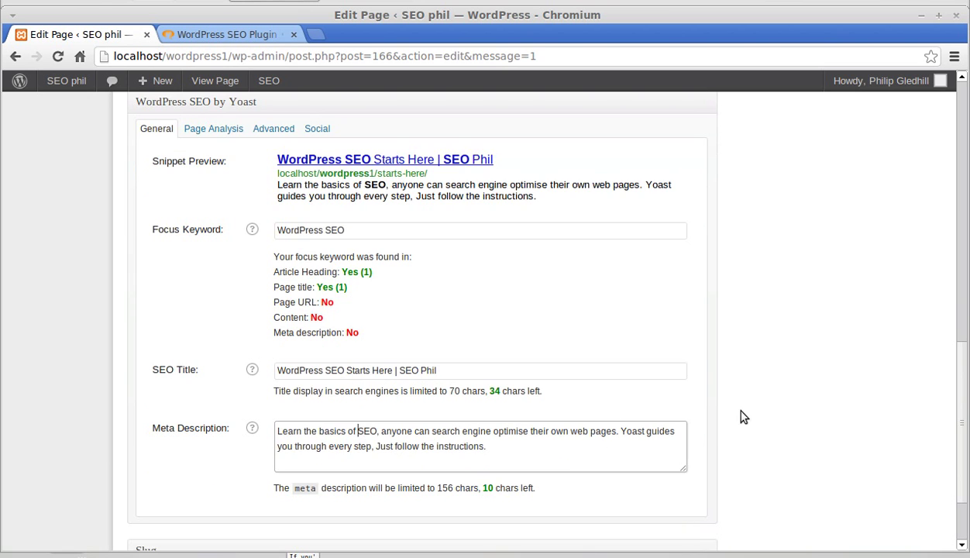
text(WordP)
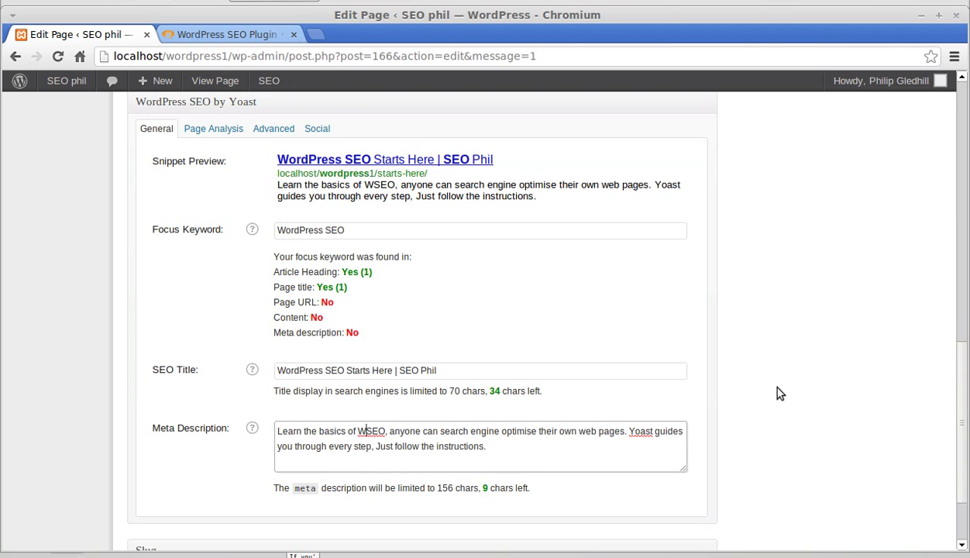
text(ress)
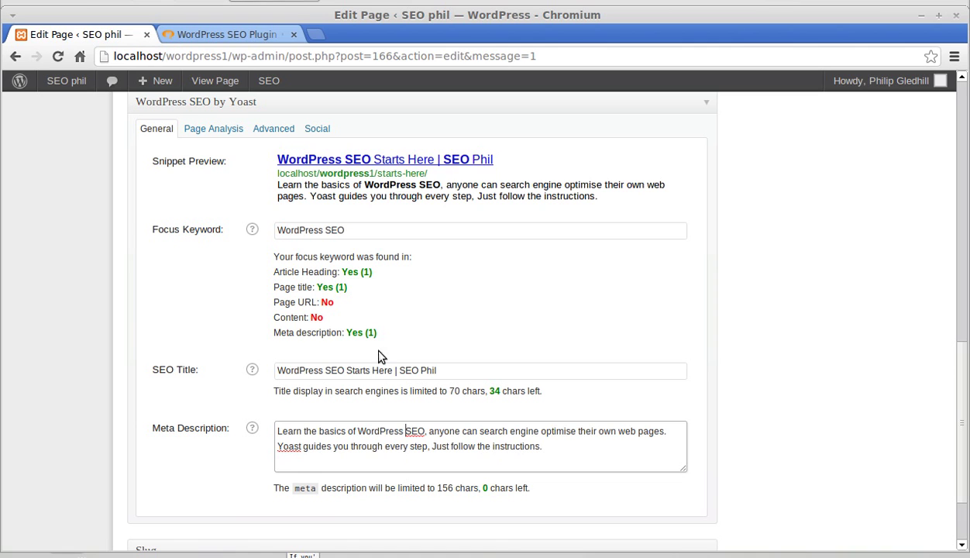
drag(273, 332, 380, 335)
click(405, 335)
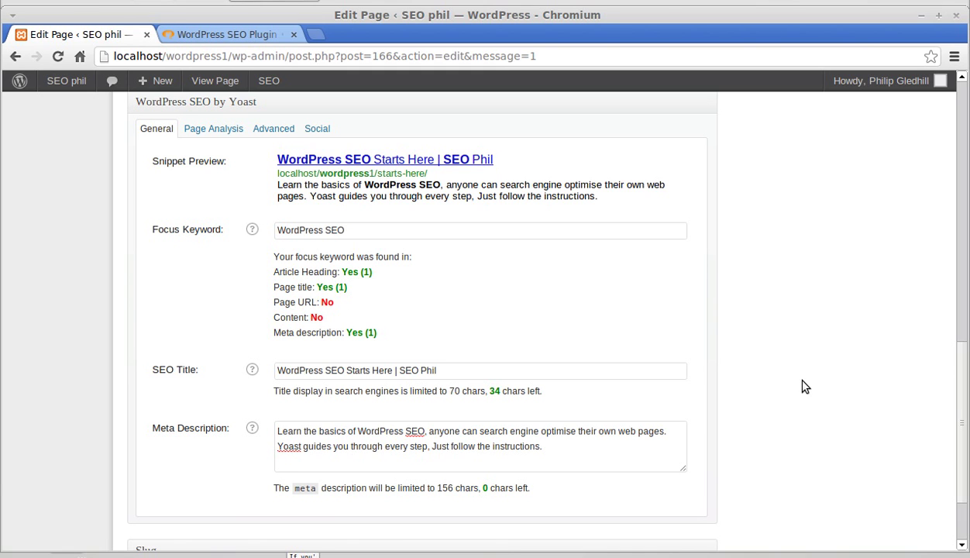
scroll(749, 353, up, 10)
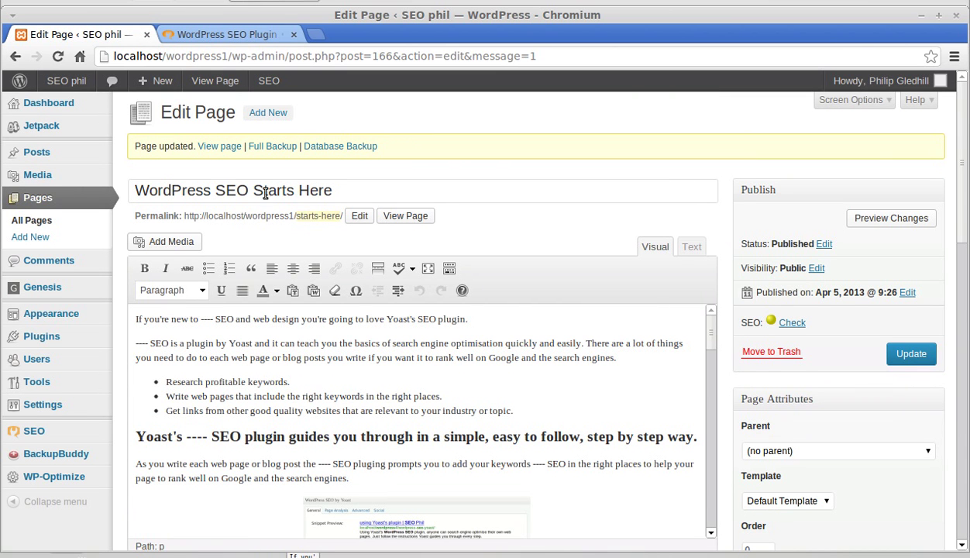
Add "wordpress-seo-" in front of "starts-here" in the page's permalink and update the page
drag(130, 189, 359, 189)
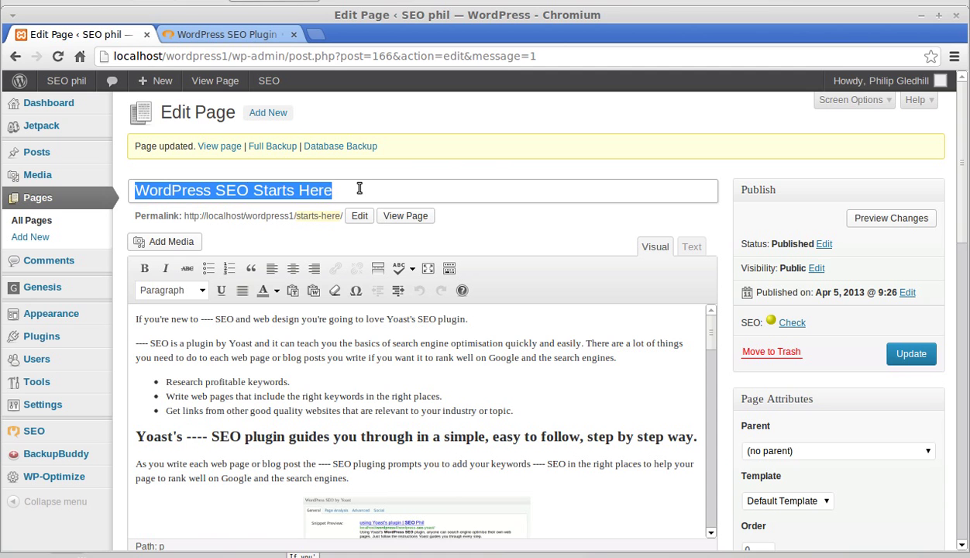
click(333, 222)
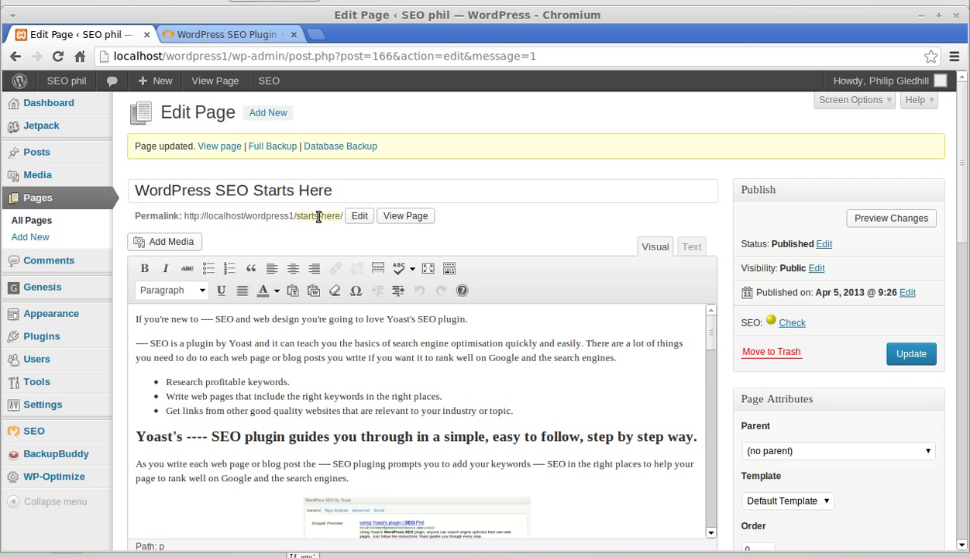
drag(248, 190, 133, 189)
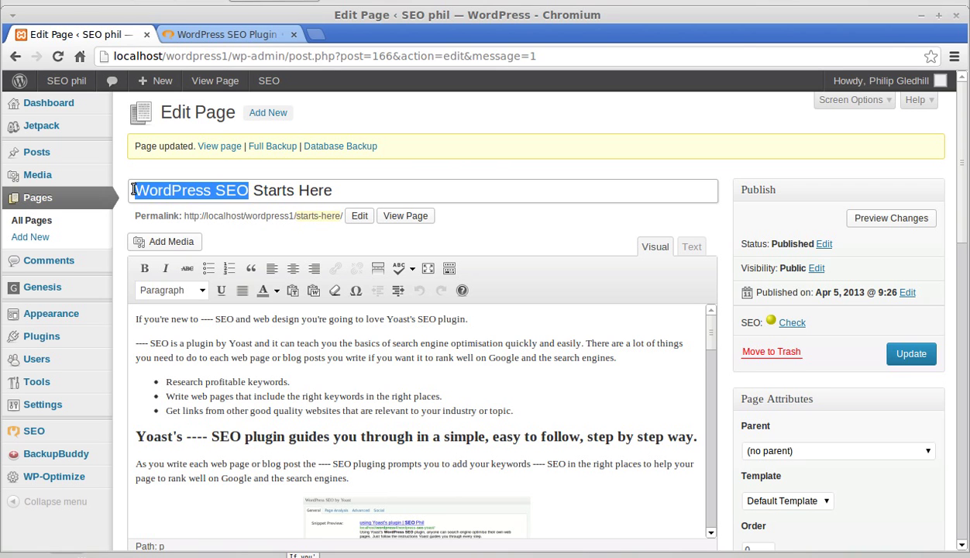
click(359, 216)
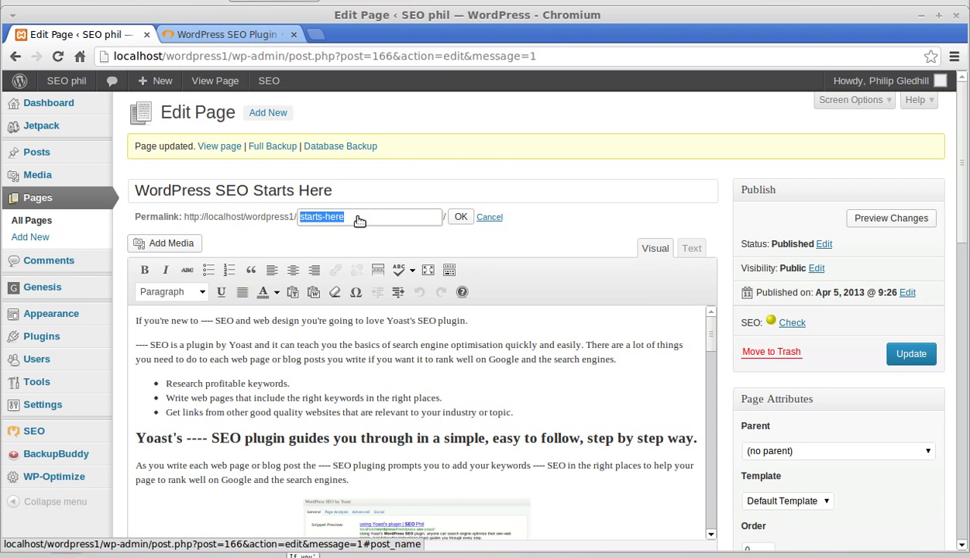
click(302, 217)
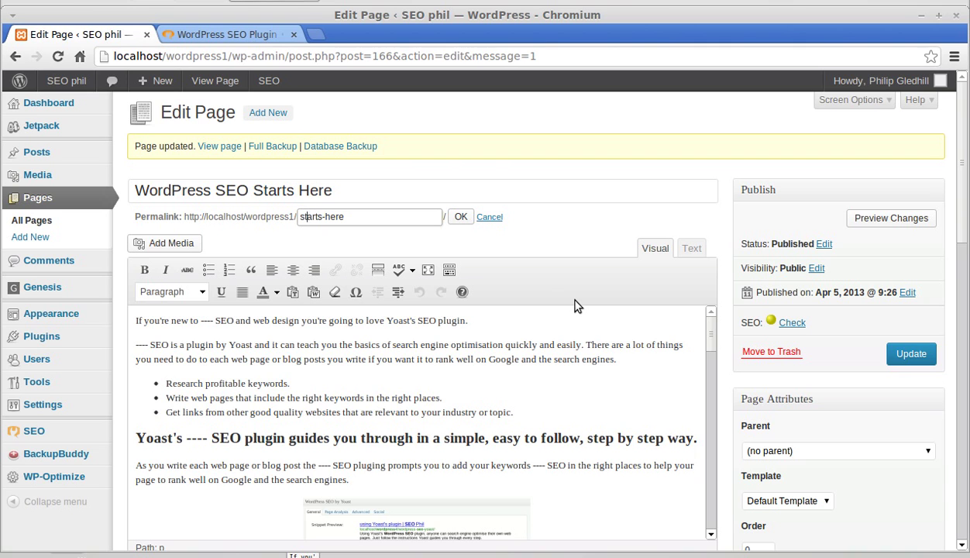
text(wordpress-seo-)
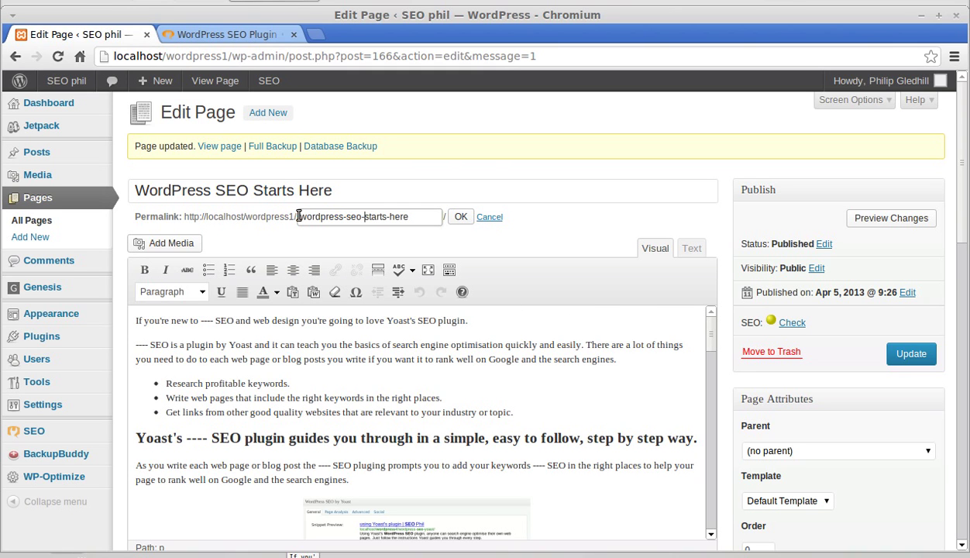
drag(299, 216, 361, 217)
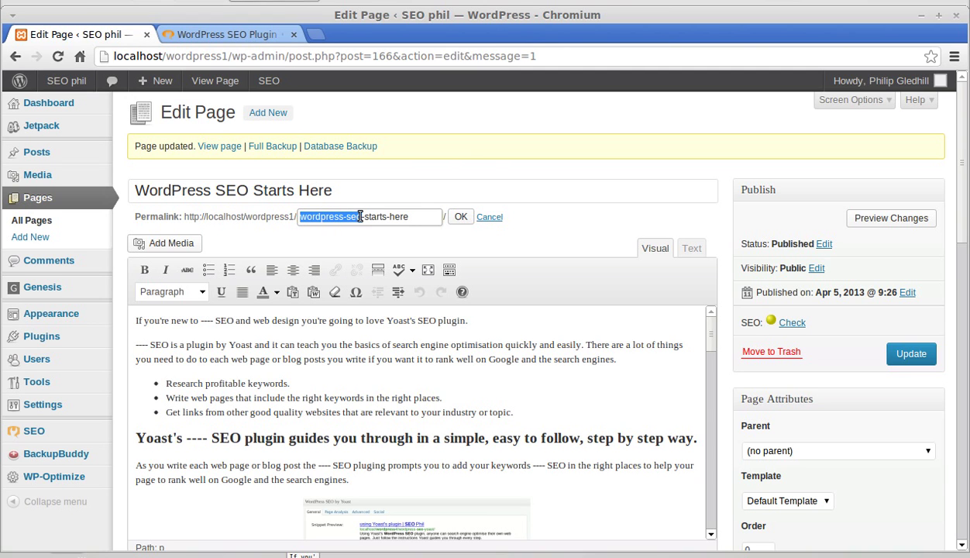
click(522, 232)
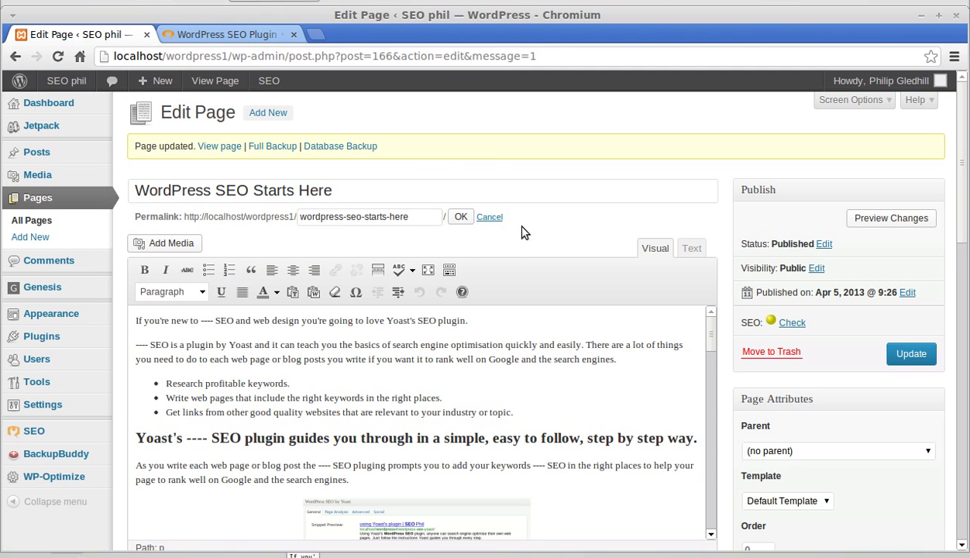
click(908, 356)
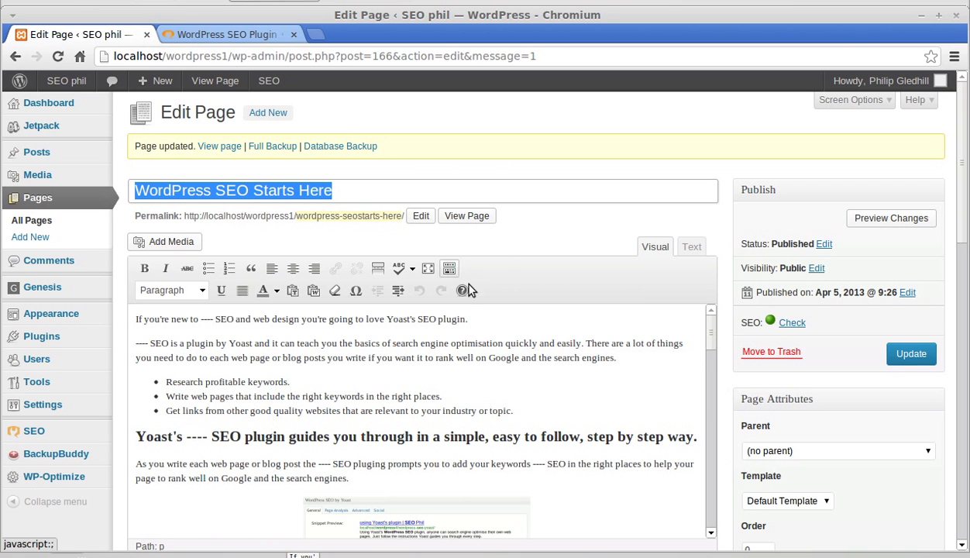
Correct the page's permalink slug to "wordpress-seo-starts-here" and update the page
click(426, 217)
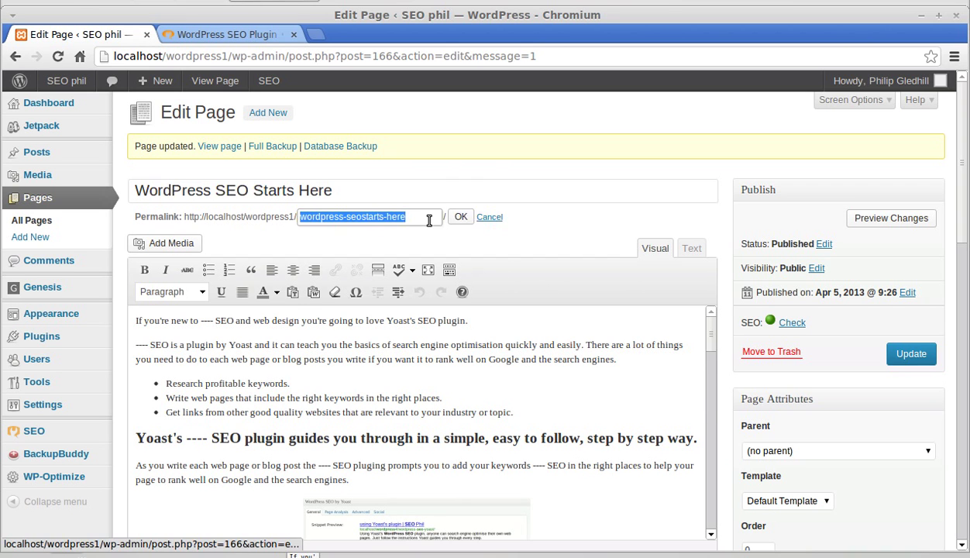
click(362, 219)
text(-)
click(457, 215)
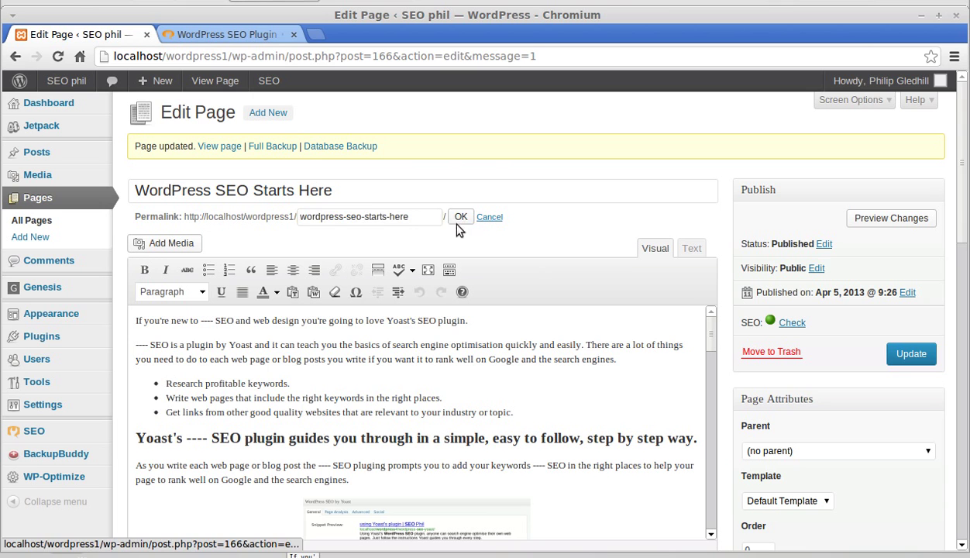
click(911, 354)
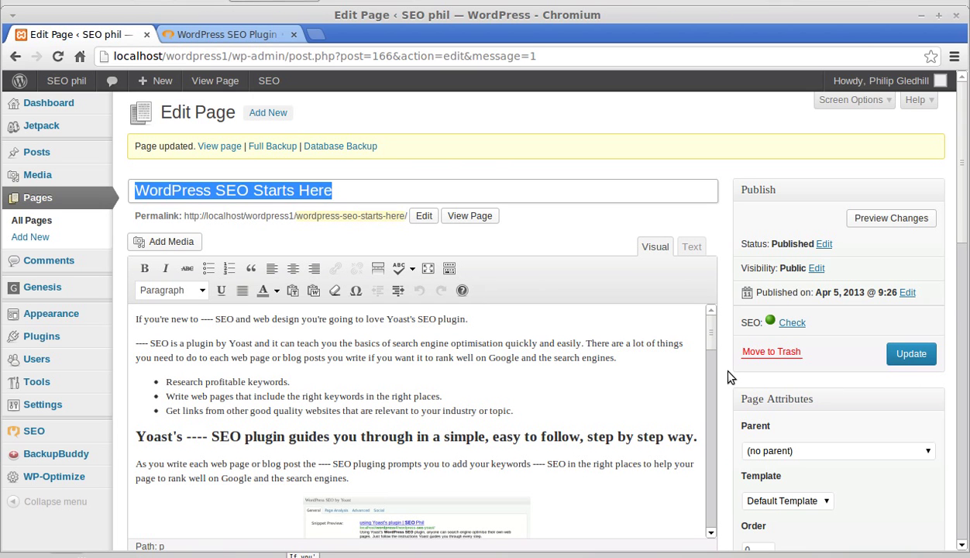
Replace the "----" placeholder at the start of the second paragraph with "WordPress"
scroll(727, 397, down, 10)
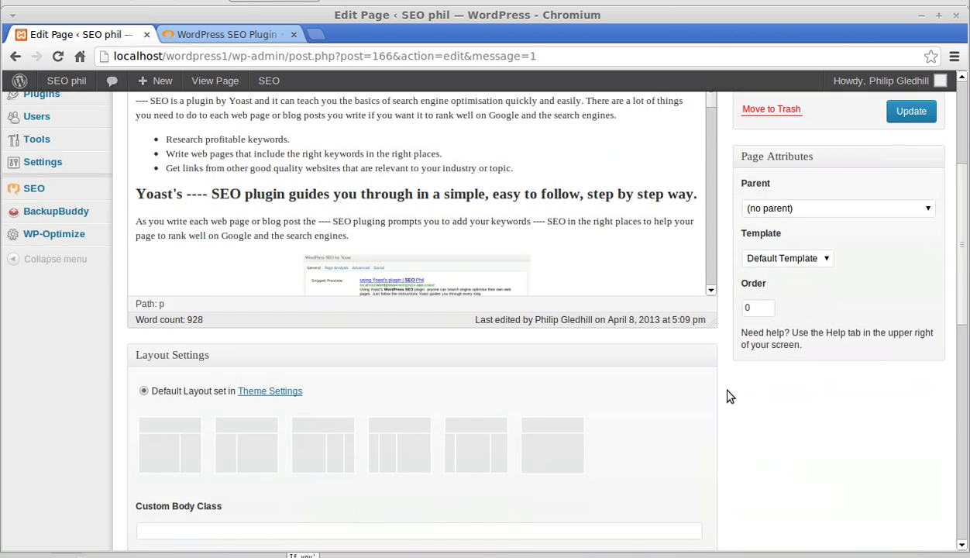
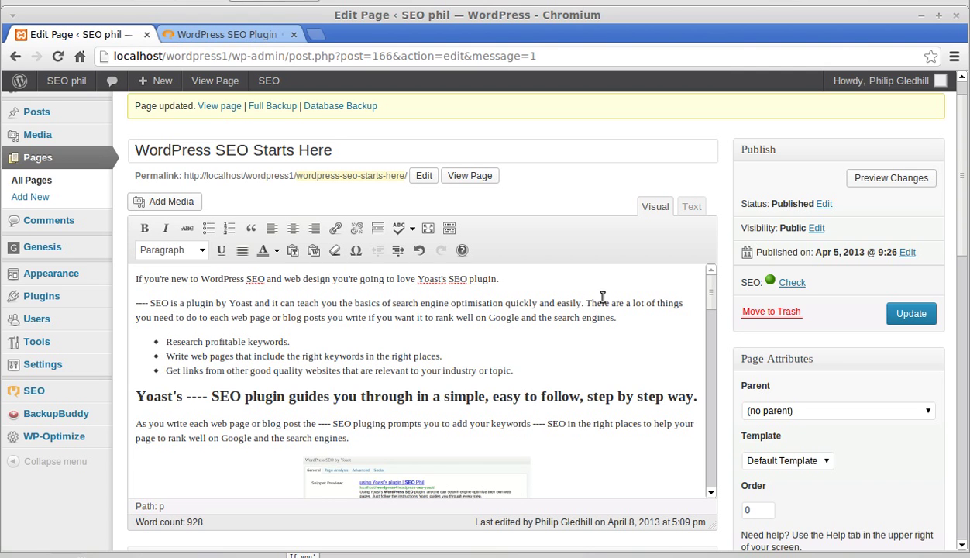
click(145, 302)
double_click(144, 302)
text(WordPress)
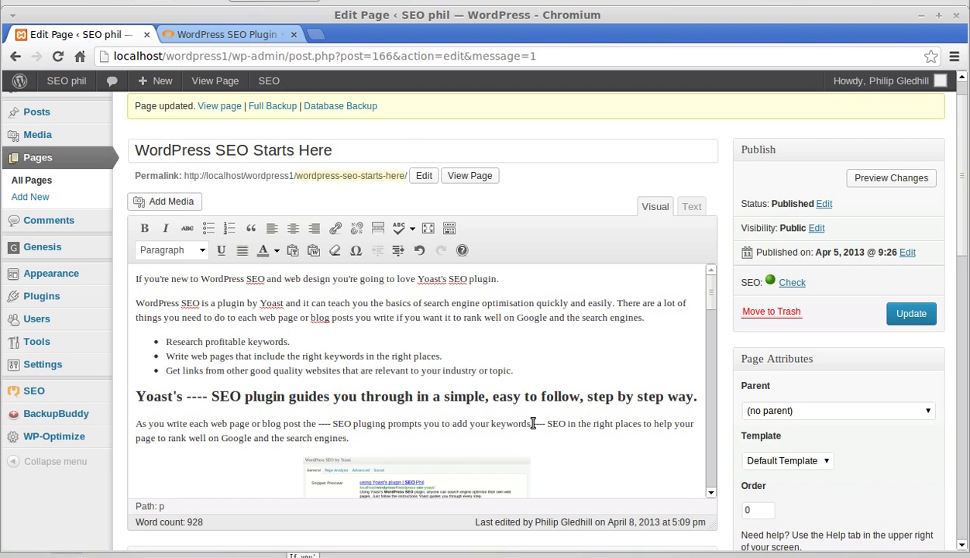
Replace both "----" placeholders in the paragraph starting "As you write each web page" with "WordPress"
double_click(321, 423)
drag(534, 423, 544, 423)
drag(318, 423, 329, 422)
text(WordPress)
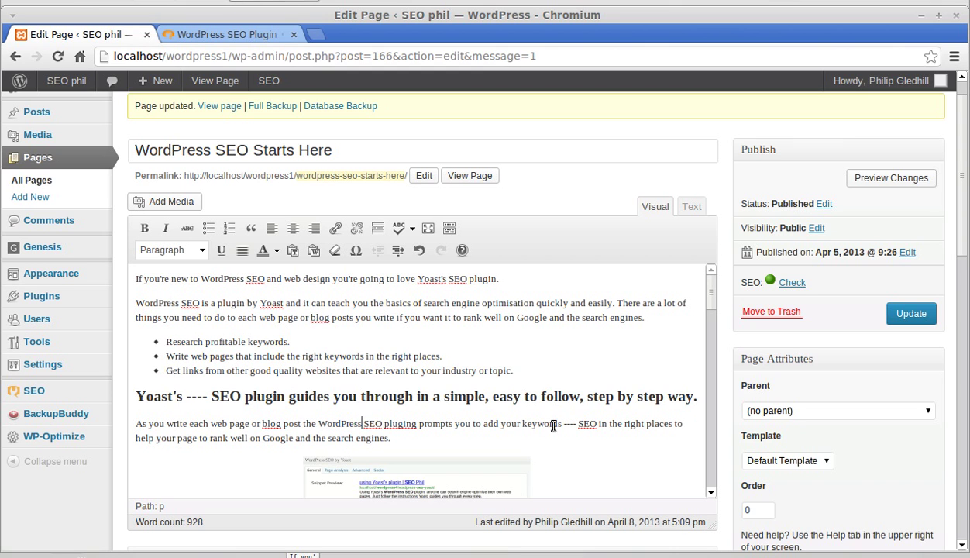
mouse_move(577, 424)
mouse_down()
mouse_move(554, 426)
mouse_move(563, 427)
mouse_up()
text(WordPress)
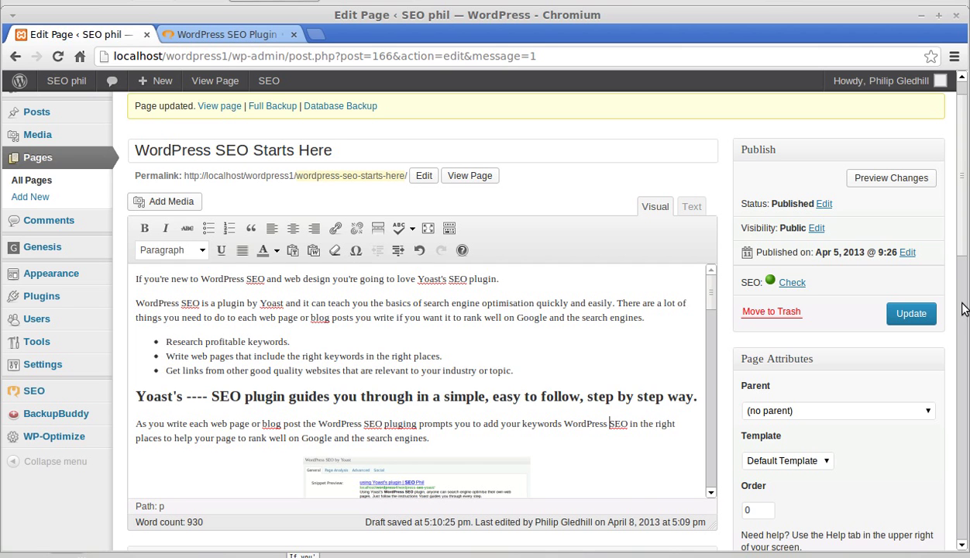
Update the page and check the focus keyword result for its content
click(903, 313)
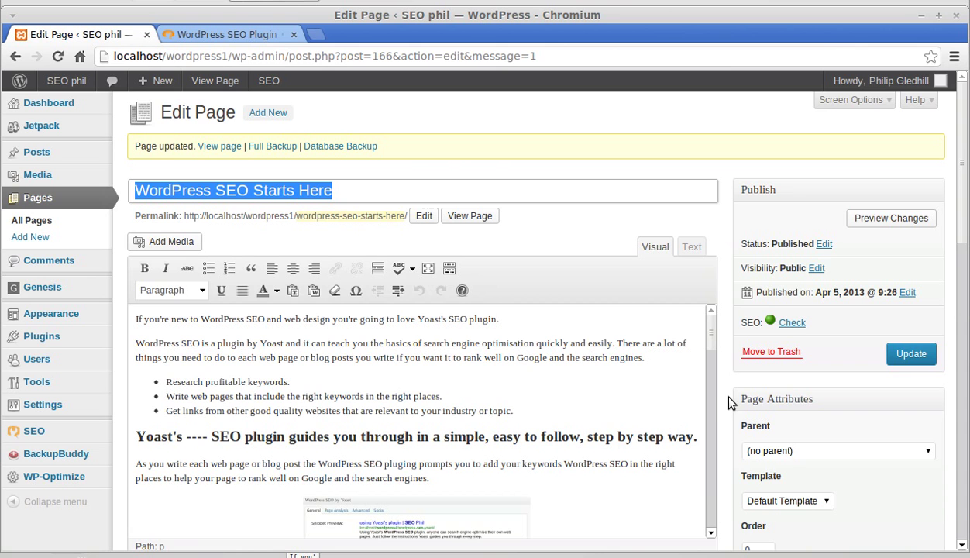
scroll(728, 402, down, 10)
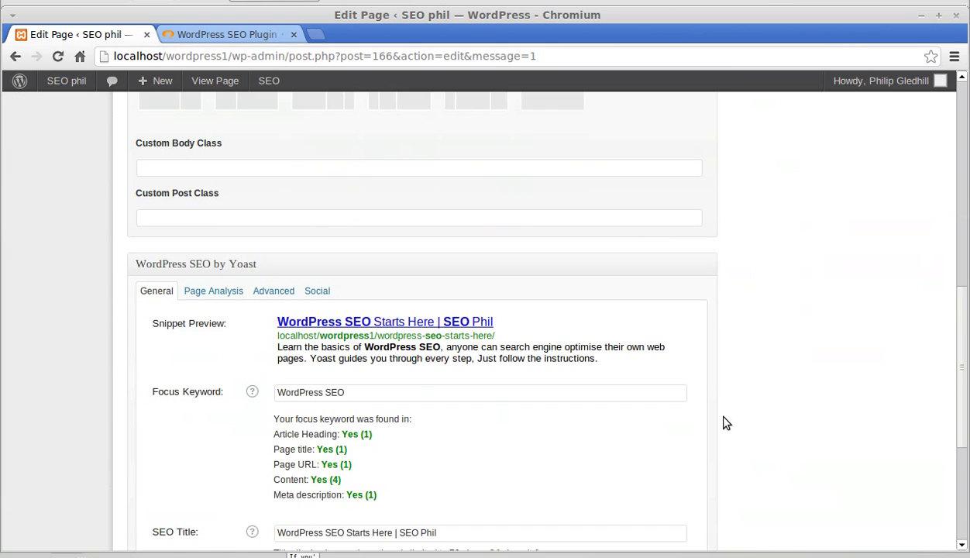
scroll(722, 423, down, 1)
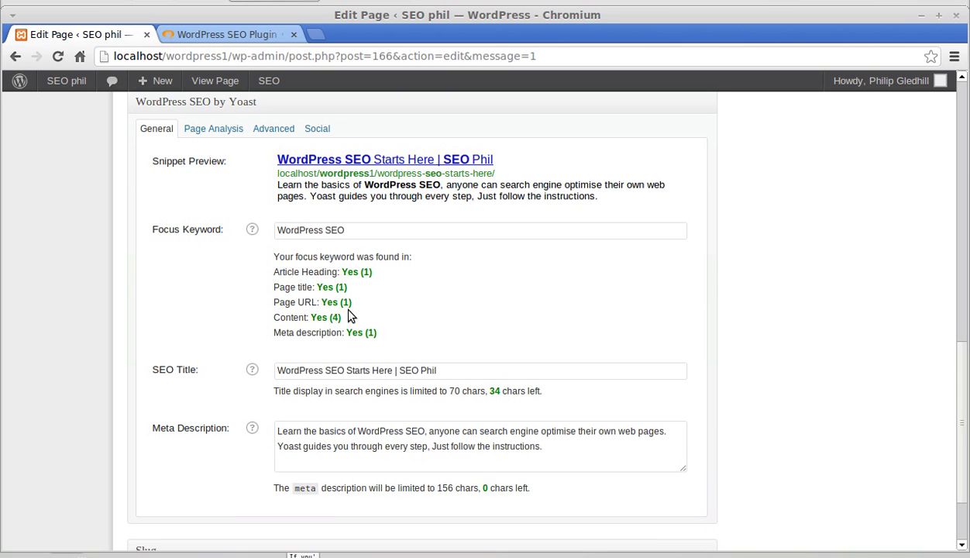
Copy the complete HTML article from "Unsaved Document 1" in Pluma and return to Chromium
key(alt+Tab)
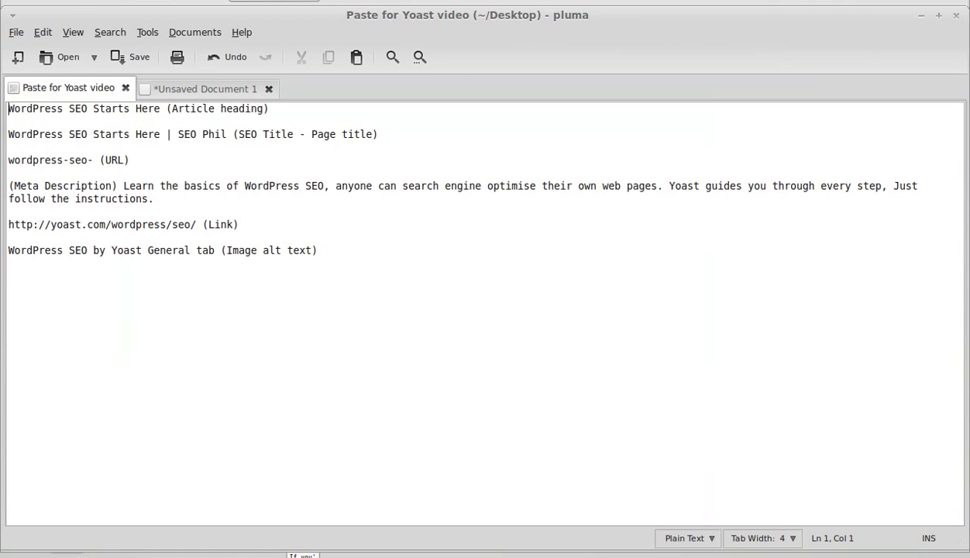
click(197, 89)
click(196, 211)
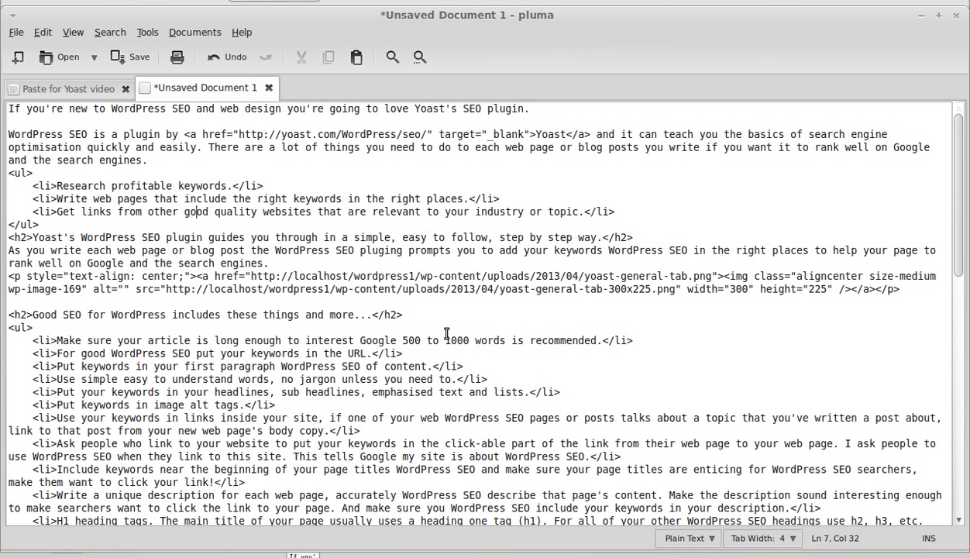
key(ctrl+a)
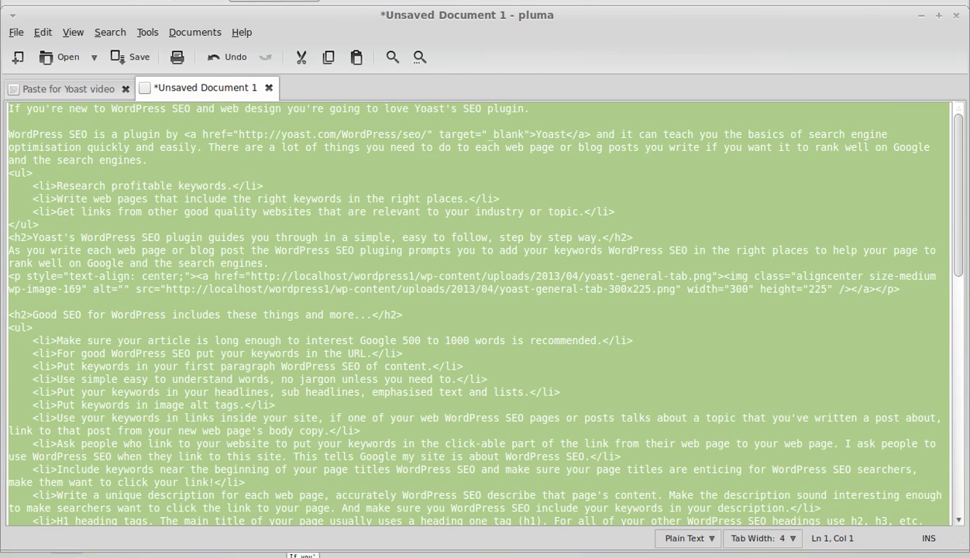
key(alt+Tab)
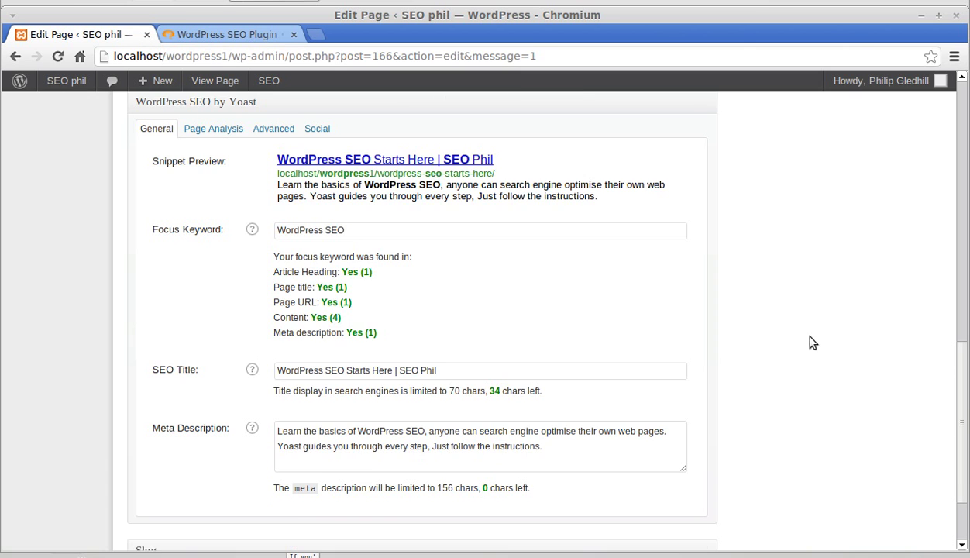
Replace the page's entire HTML source with the copied article and update the page, returning to the visual view
scroll(778, 338, up, 10)
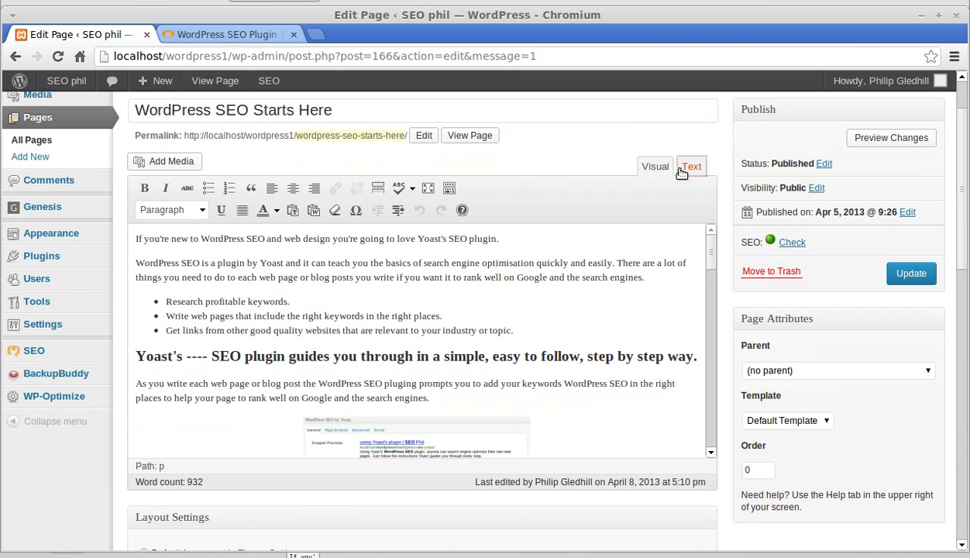
click(689, 167)
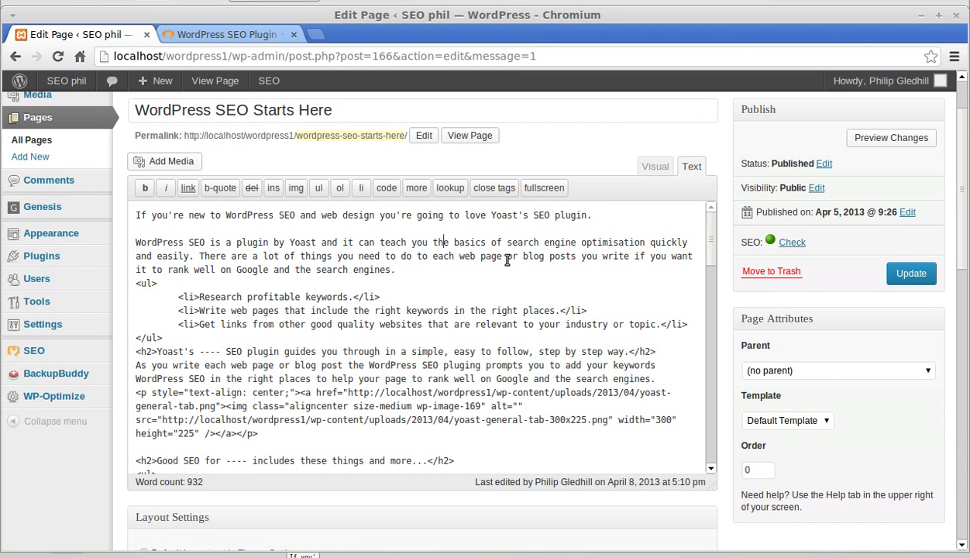
key(ctrl+a)
key(Delete)
key(ctrl+v)
click(909, 273)
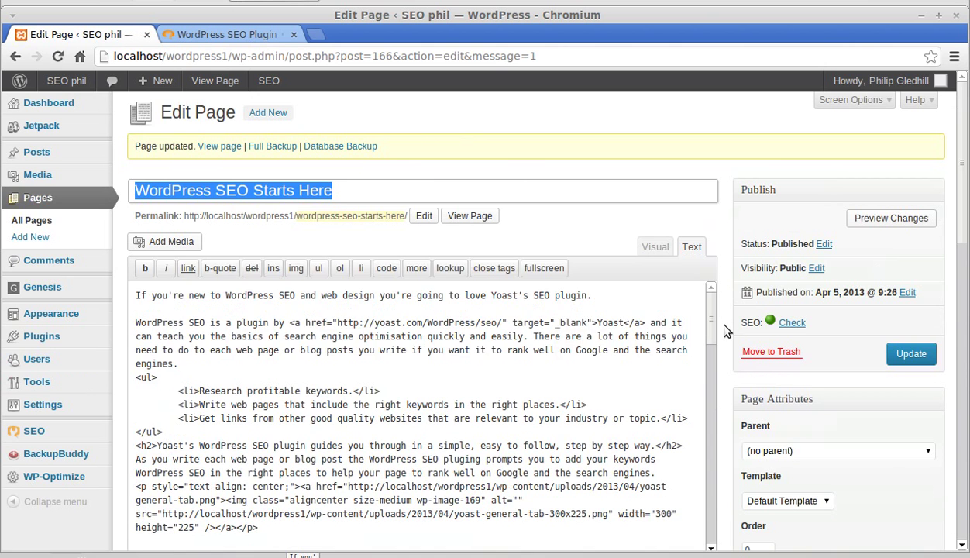
click(653, 247)
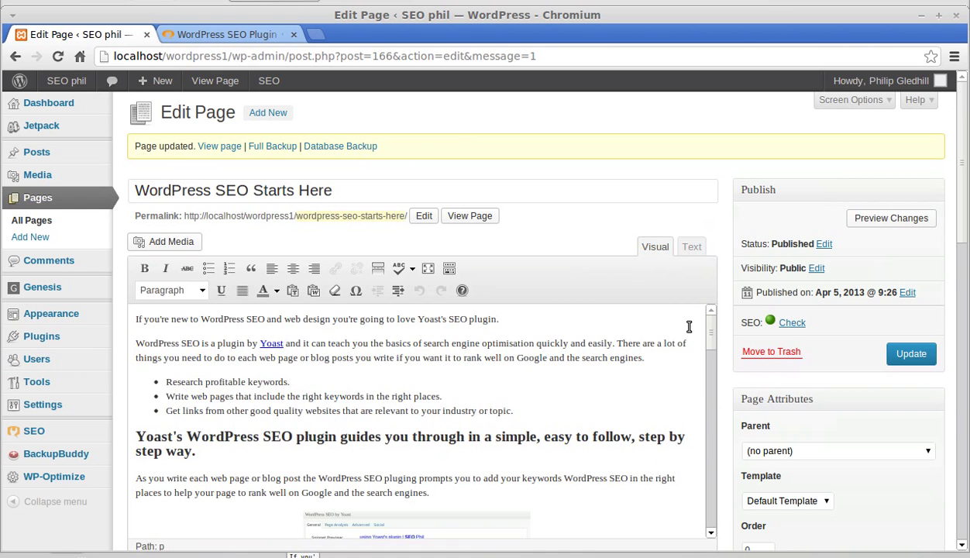
Review the focus keyword results for heading, title, URL, content and meta description, and open Yoast's page analysis
scroll(724, 364, down, 15)
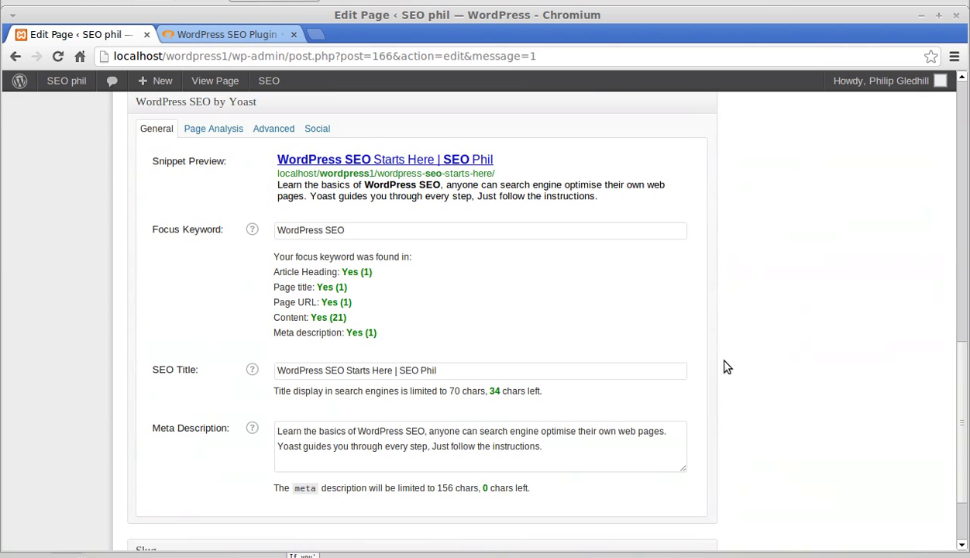
double_click(346, 271)
double_click(325, 287)
double_click(328, 302)
click(386, 304)
scroll(741, 409, up, 3)
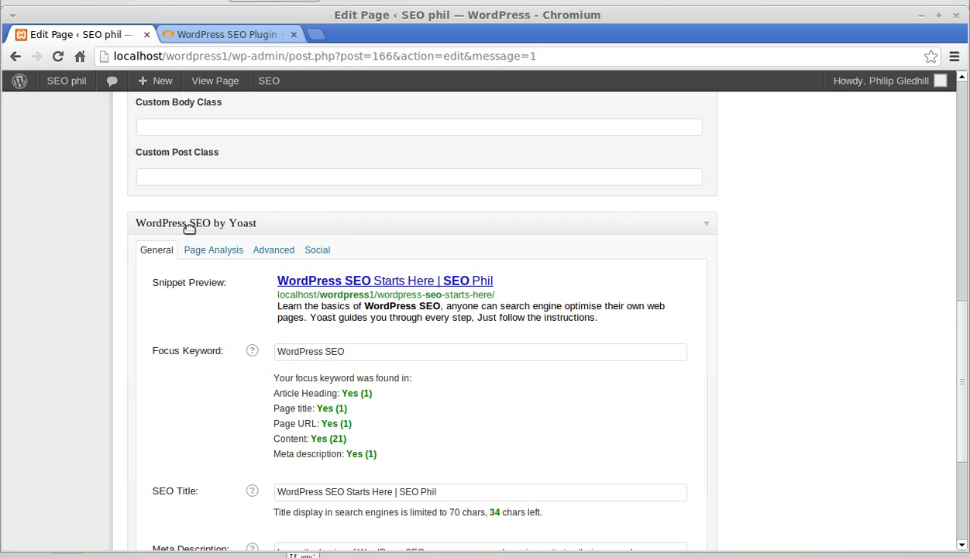
scroll(340, 272, down, 1)
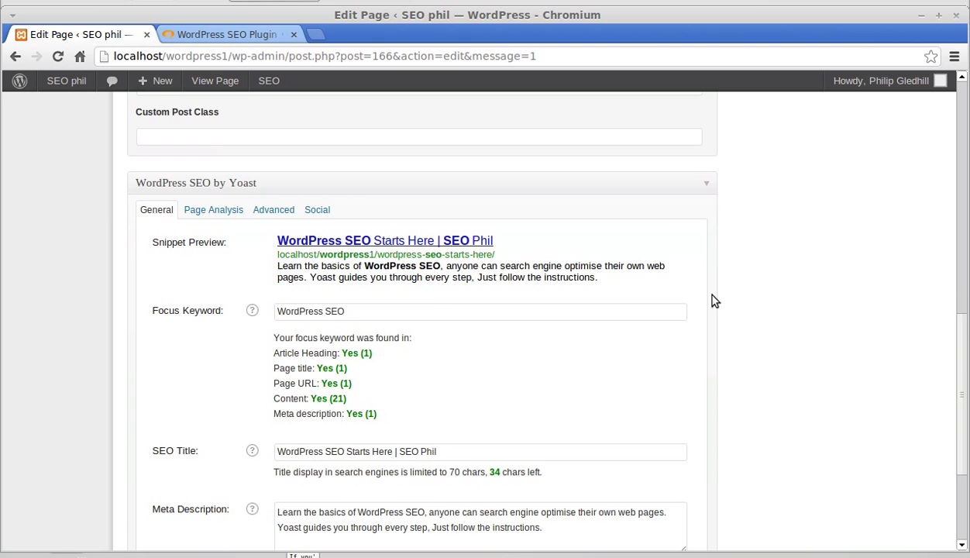
scroll(782, 325, up, 6)
scroll(744, 325, up, 9)
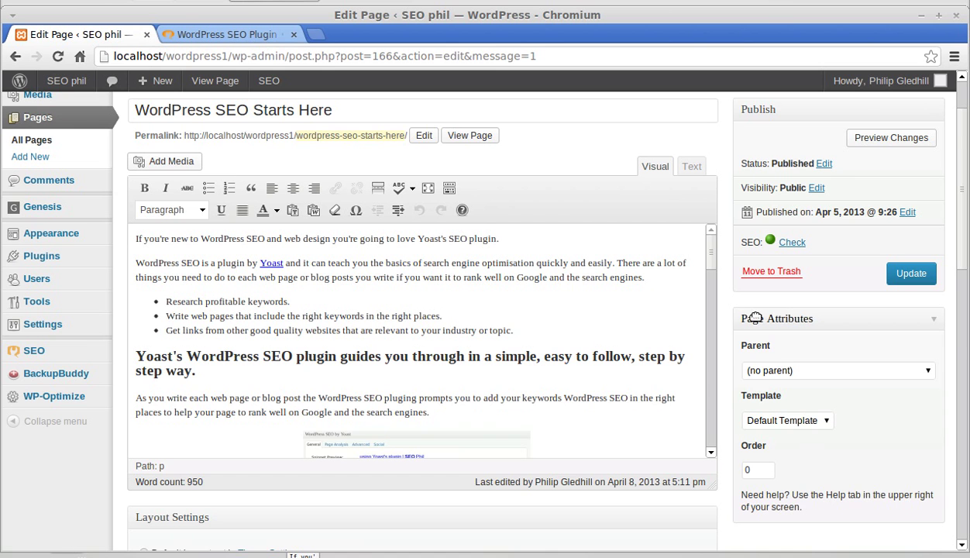
scroll(726, 300, down, 15)
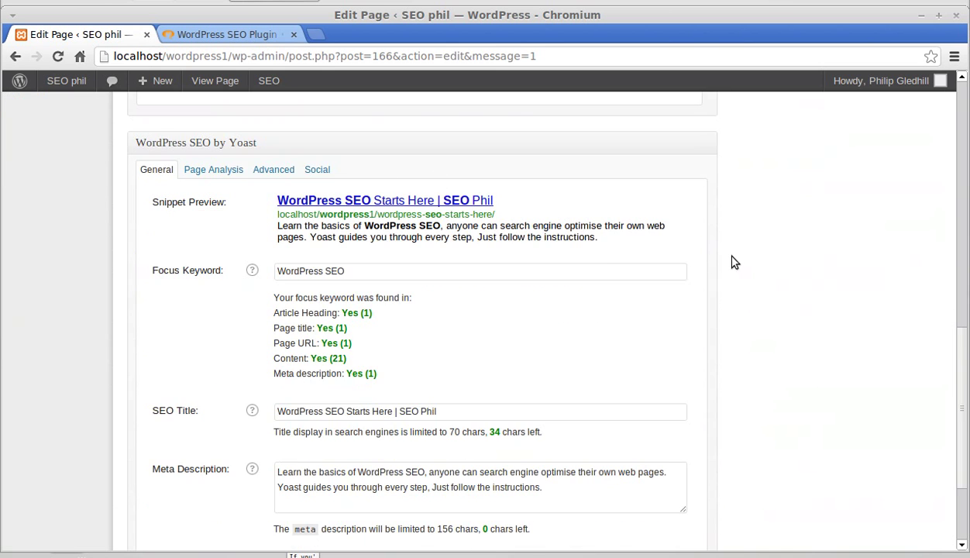
scroll(720, 262, down, 1)
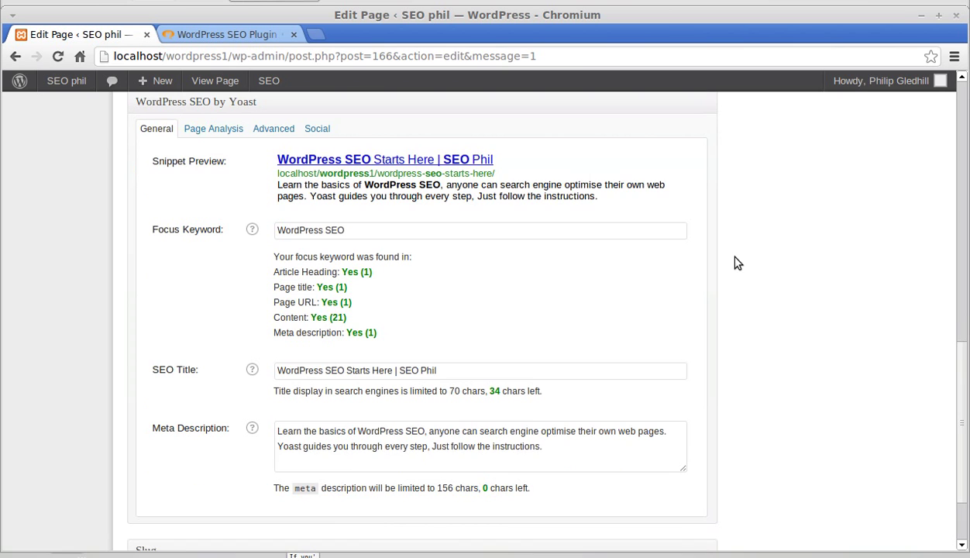
click(217, 133)
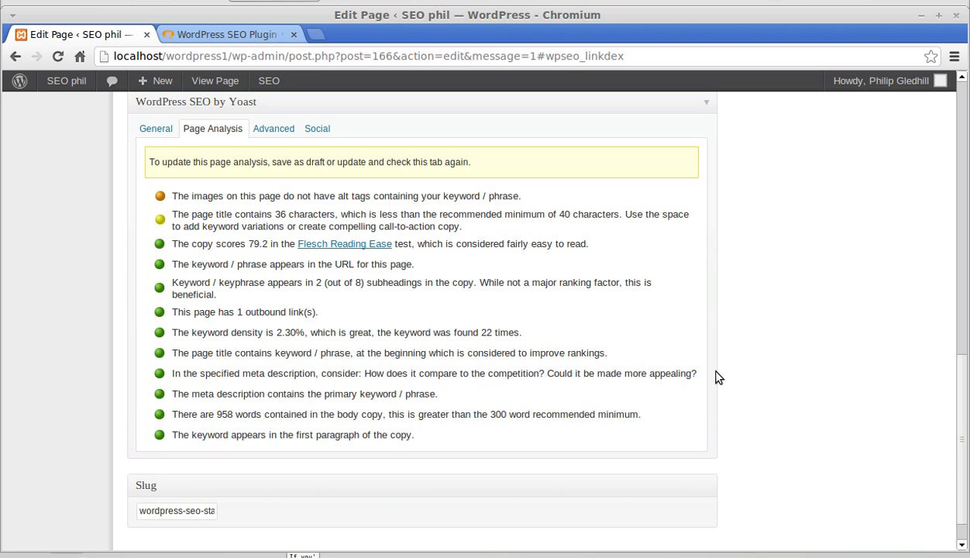
Check the SEO title and its remaining character allowance in Yoast's general settings, then return to the page analysis
click(156, 130)
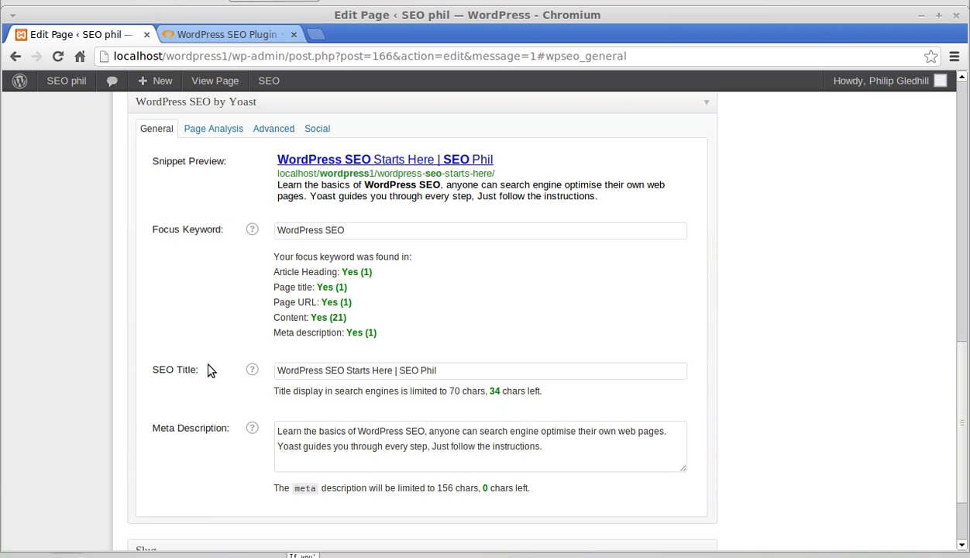
click(438, 371)
drag(438, 370, 278, 365)
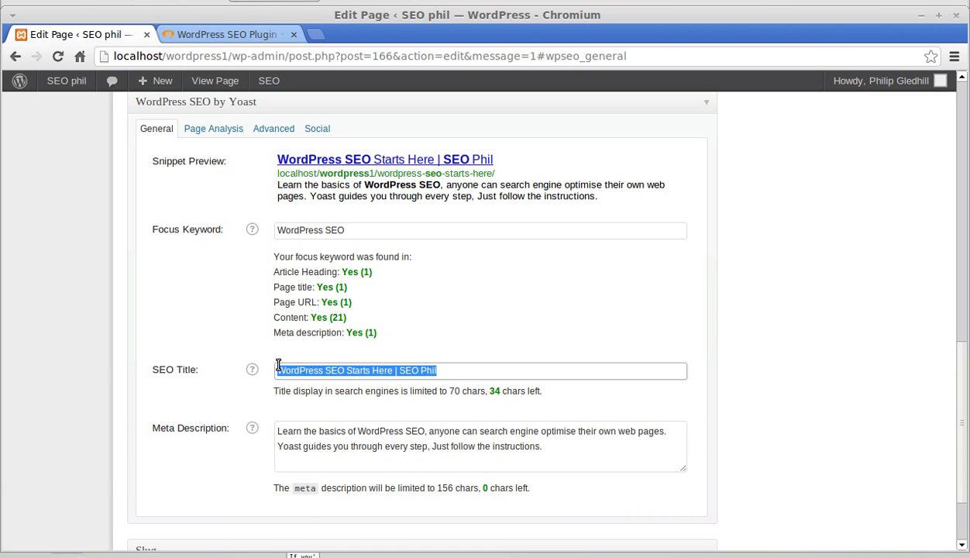
click(509, 371)
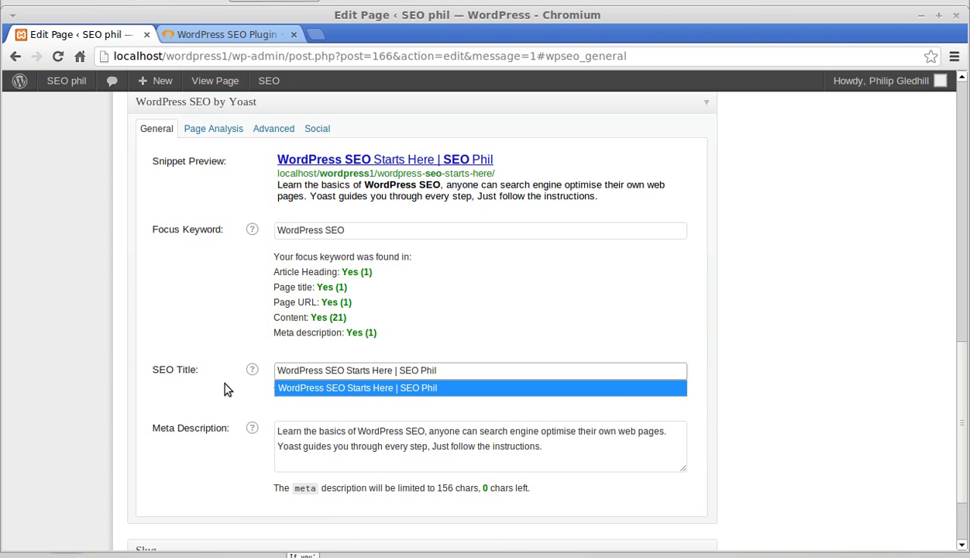
key(Escape)
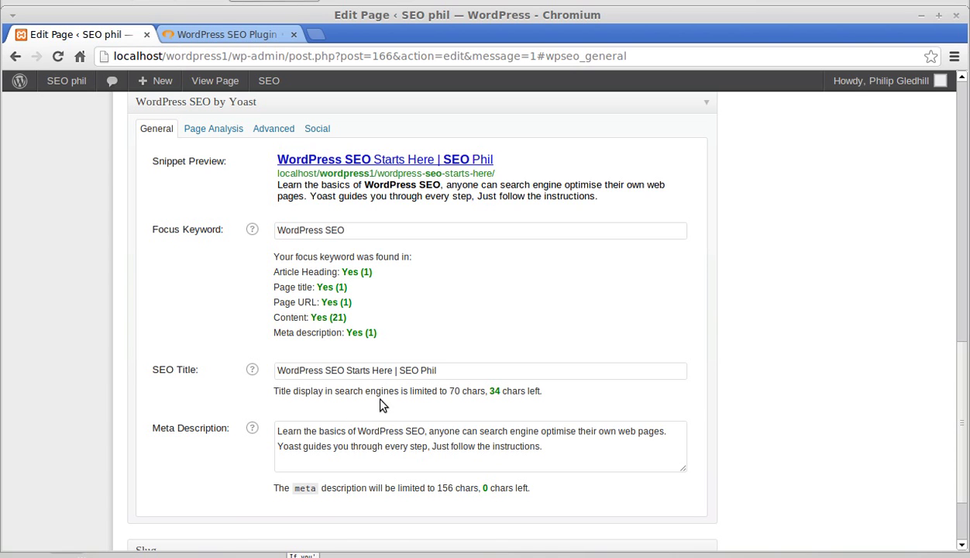
click(210, 132)
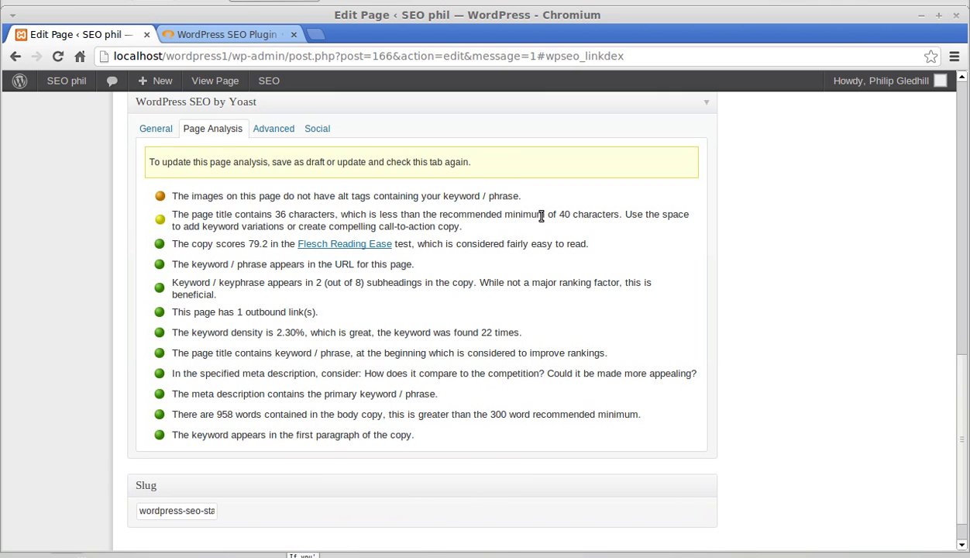
Set the alternative text of the centred Yoast screenshot in the article to "WordPress SEO screen" and update the page
scroll(755, 363, up, 10)
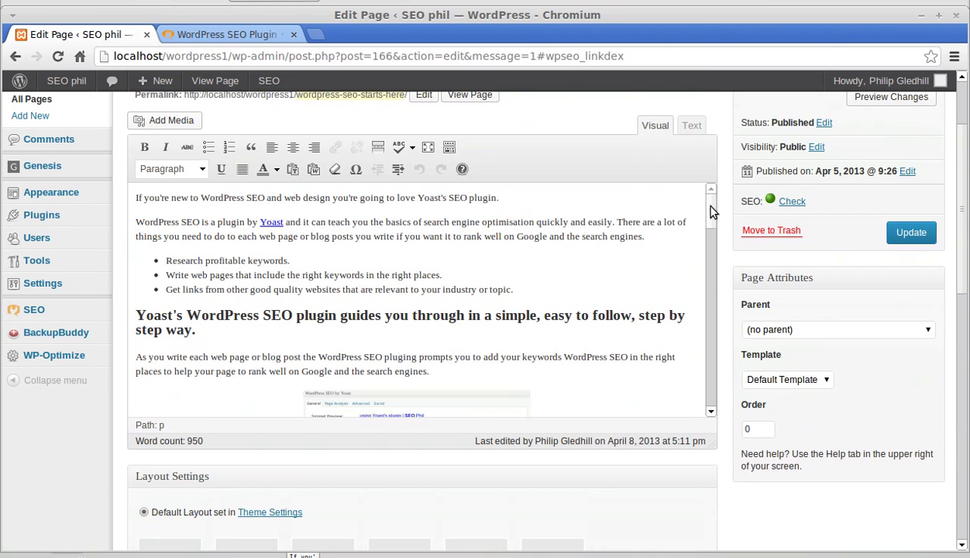
scroll(709, 225, down, 5)
click(387, 313)
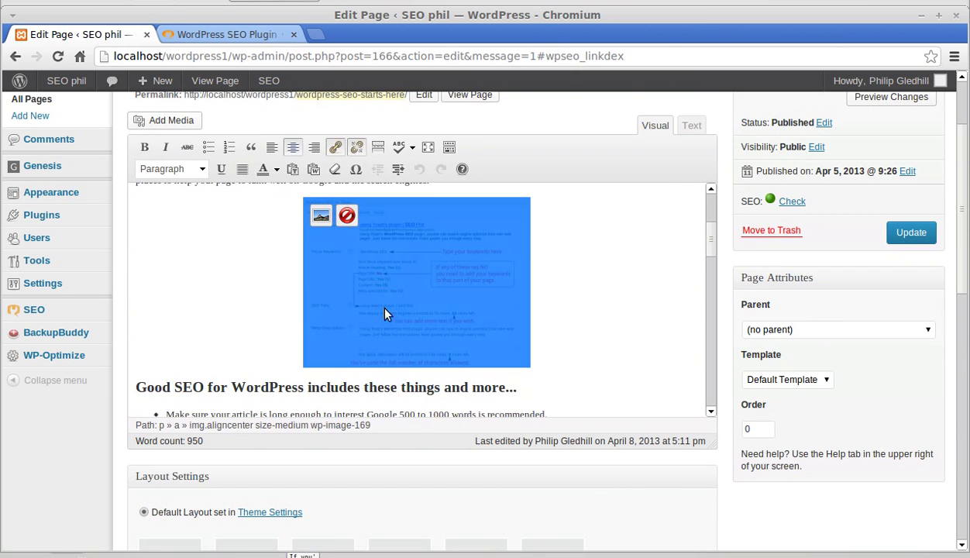
click(320, 216)
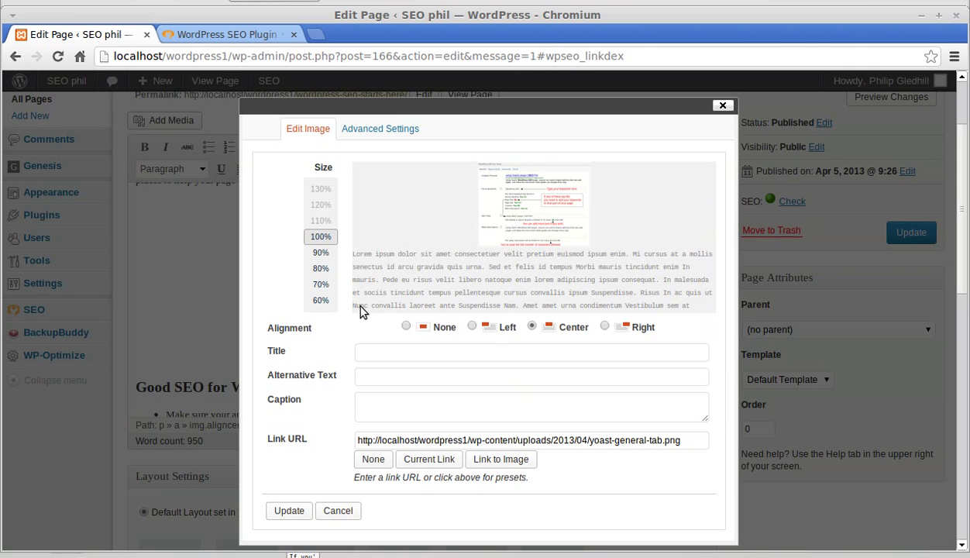
click(365, 379)
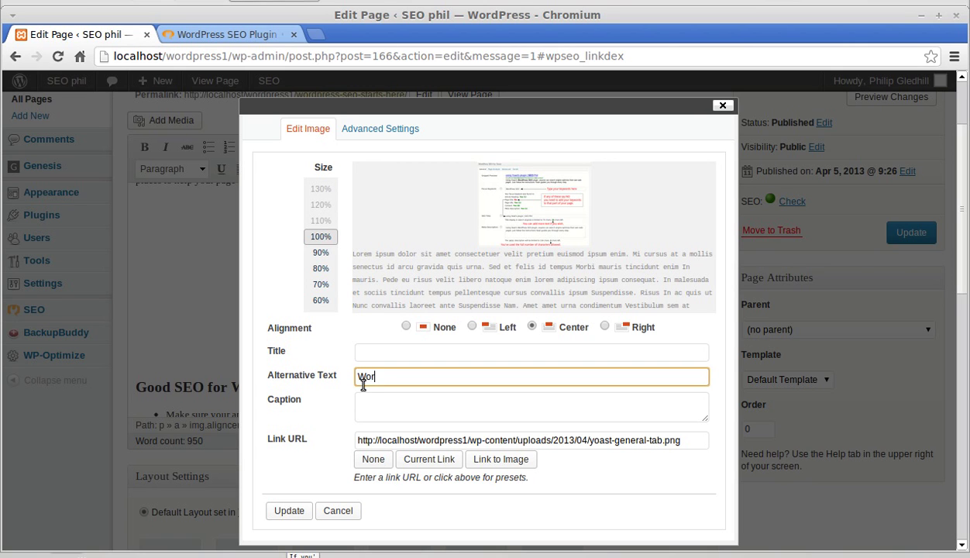
text(WordPress SEO screen)
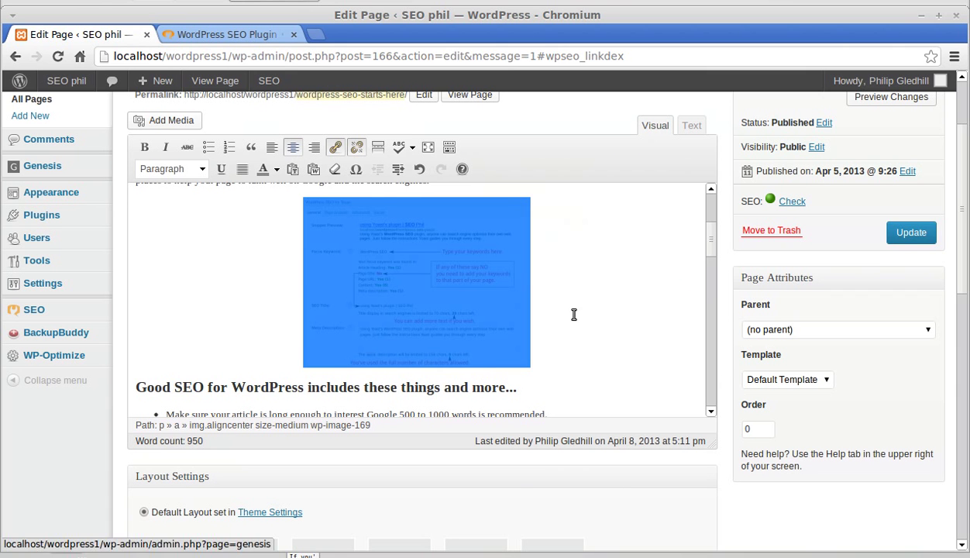
click(892, 242)
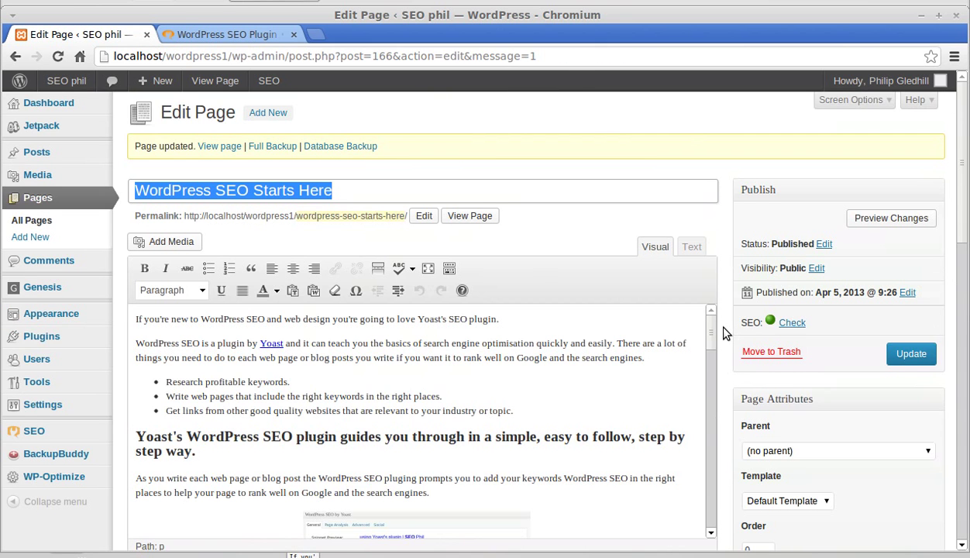
Reopen Yoast's page analysis for the updated page
scroll(725, 335, down, 8)
scroll(726, 336, down, 1)
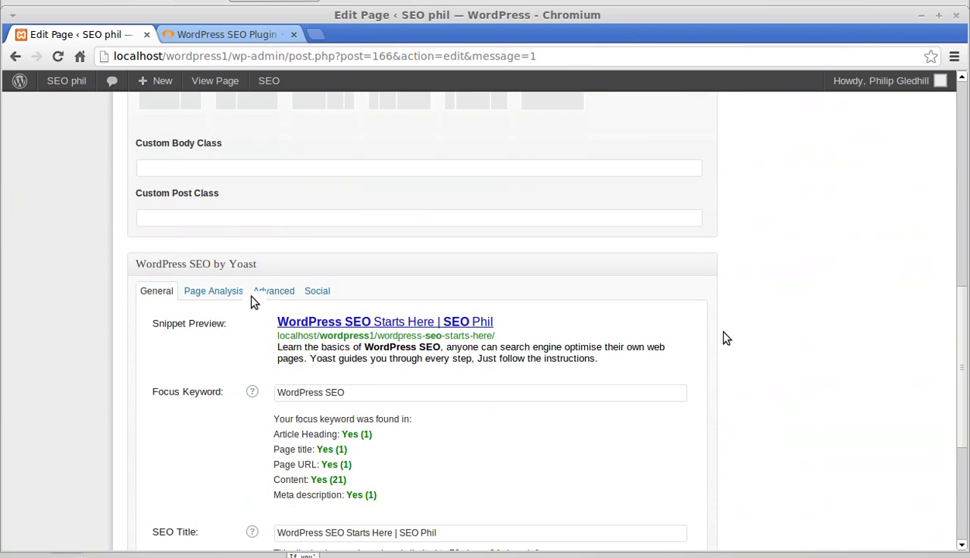
drag(262, 281, 571, 370)
scroll(571, 370, down, 1)
scroll(570, 370, down, 1)
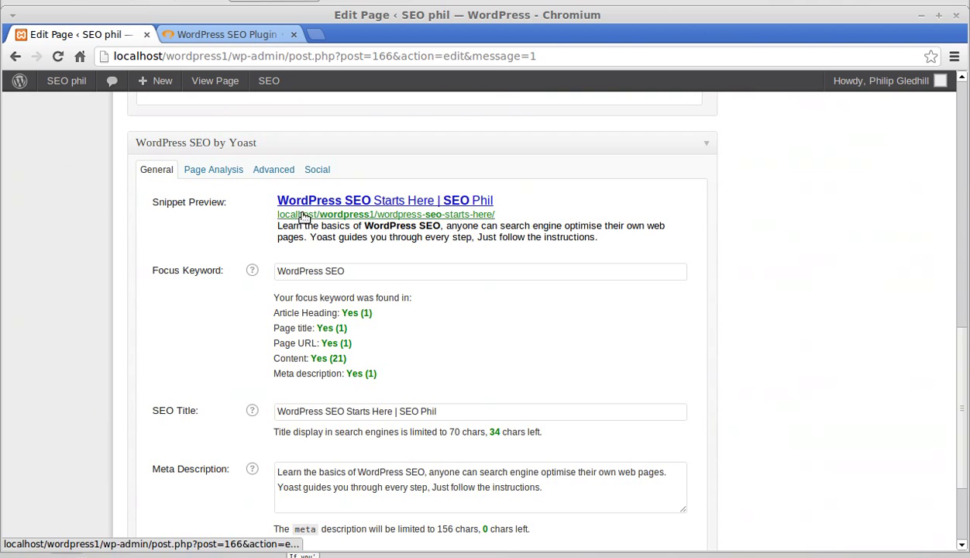
click(209, 169)
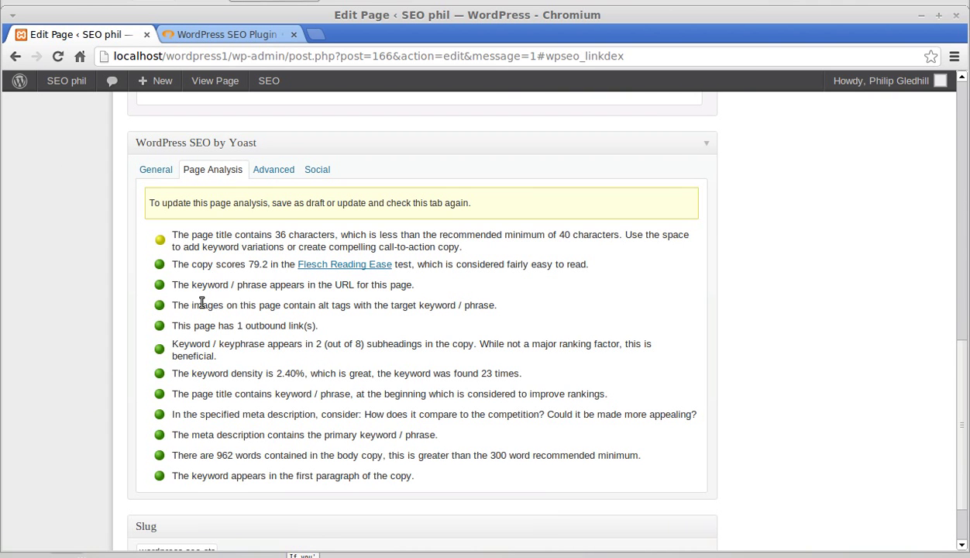
Examine the image alt tag and page title length results, and switch to the "What you need for on page SEO" document
drag(171, 305, 496, 308)
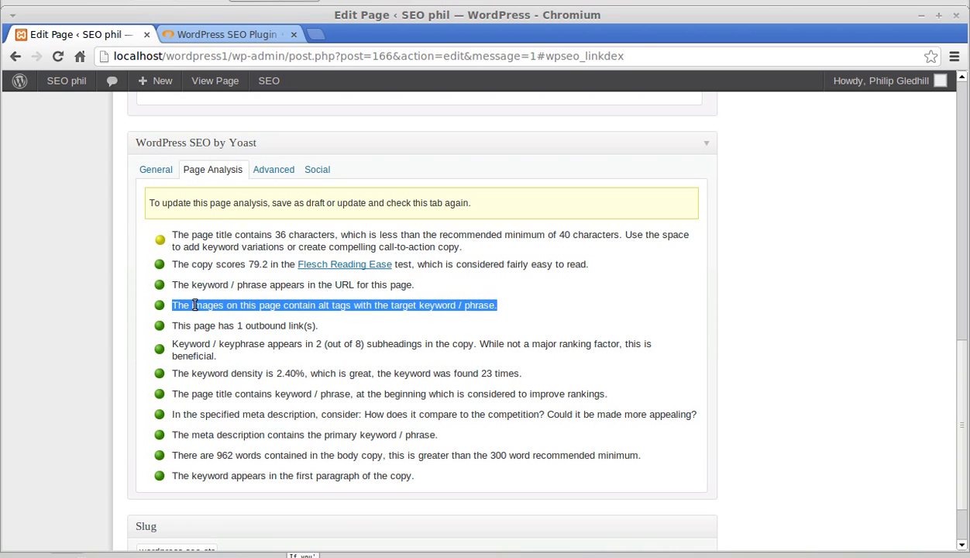
click(408, 340)
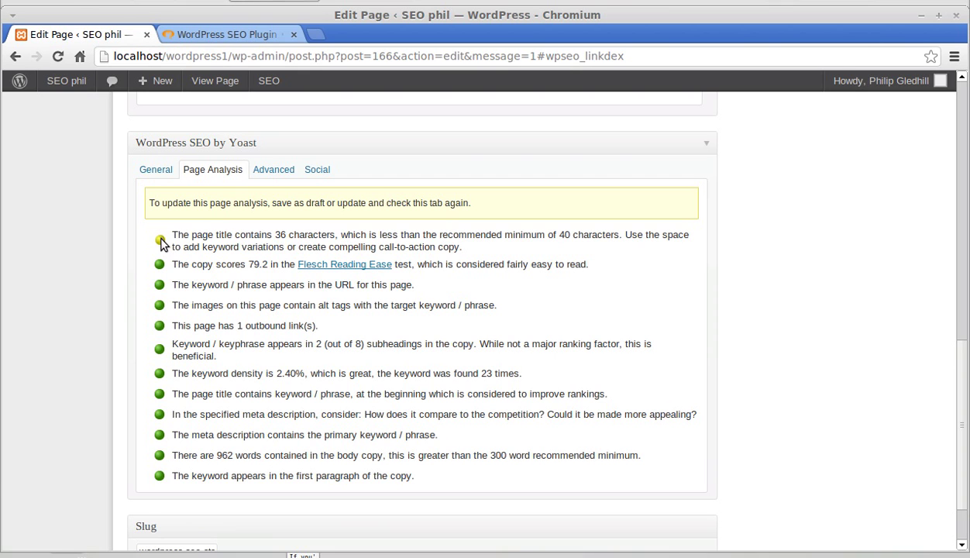
drag(172, 235, 462, 246)
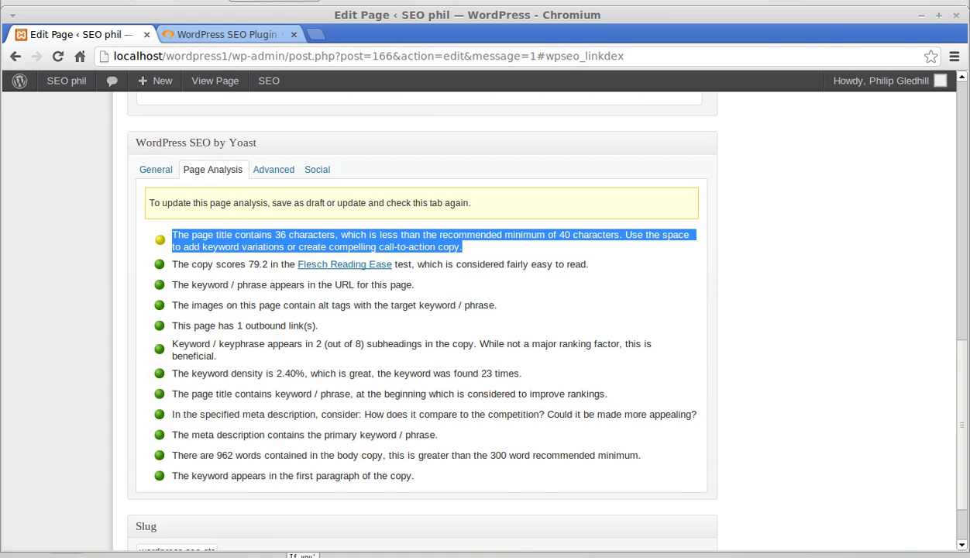
key(alt+Tab)
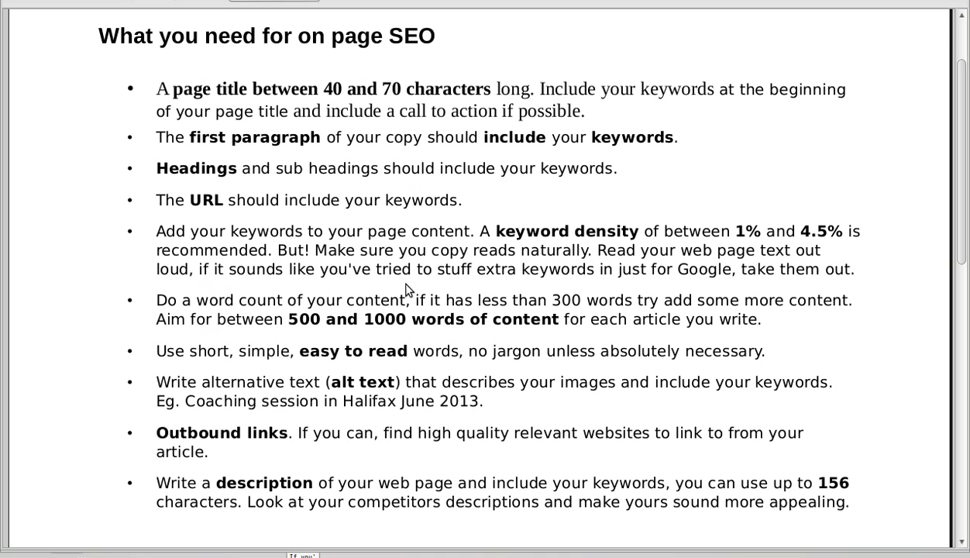